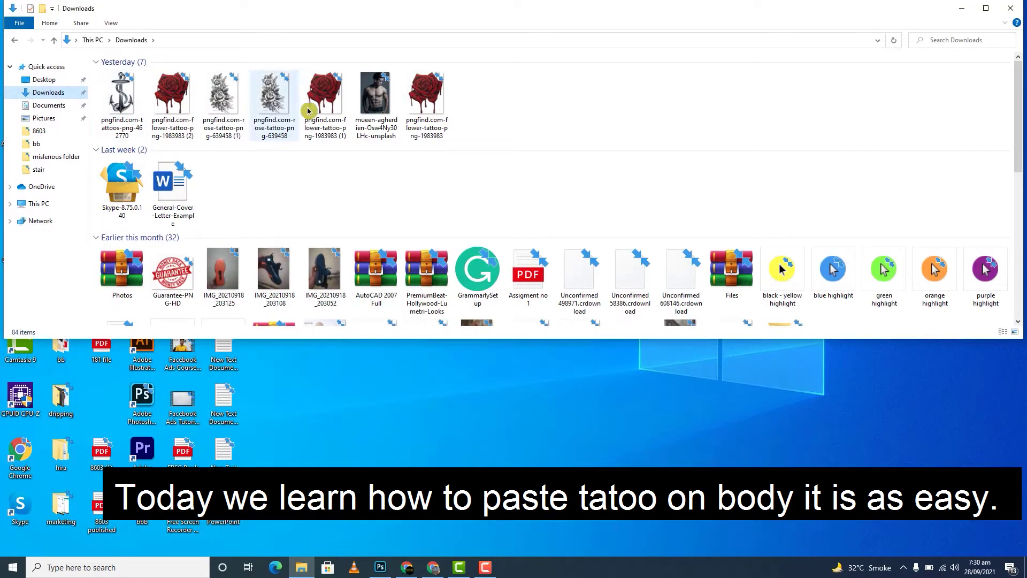
Step: Drop the plain bodybuilder photo into Photoshop as a new document beside the tattooed example
left_click_drag(376, 97, 385, 562)
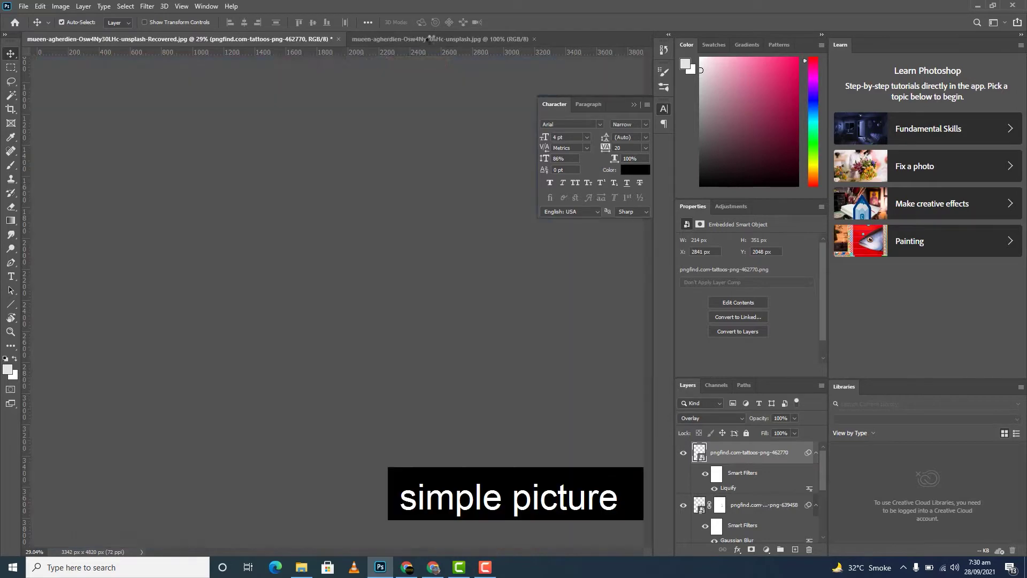
left_click_drag(431, 39, 53, 318)
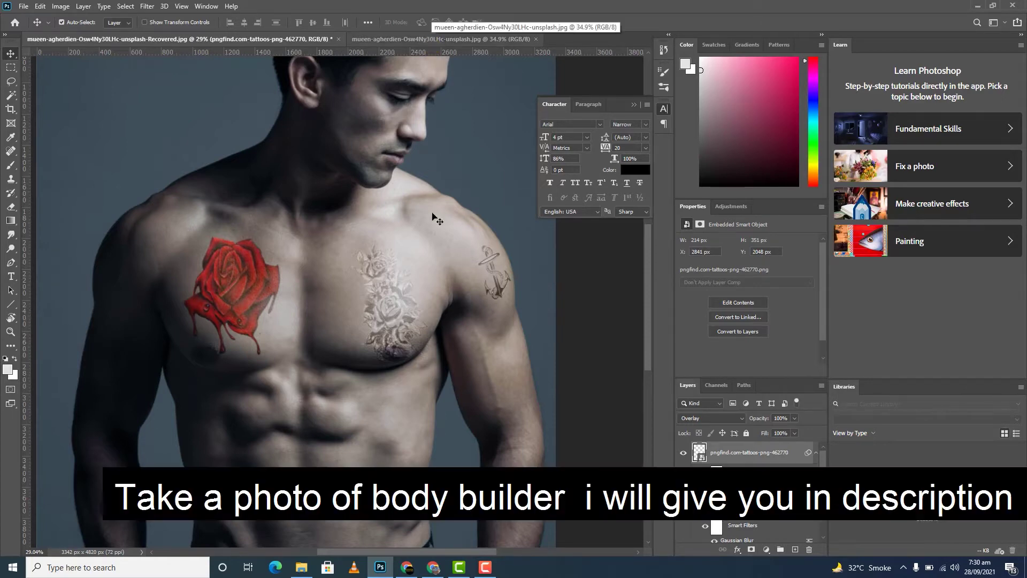
Step: On the plain bodybuilder photo, drag in the red rose tattoo PNG from Downloads
left_click(443, 40)
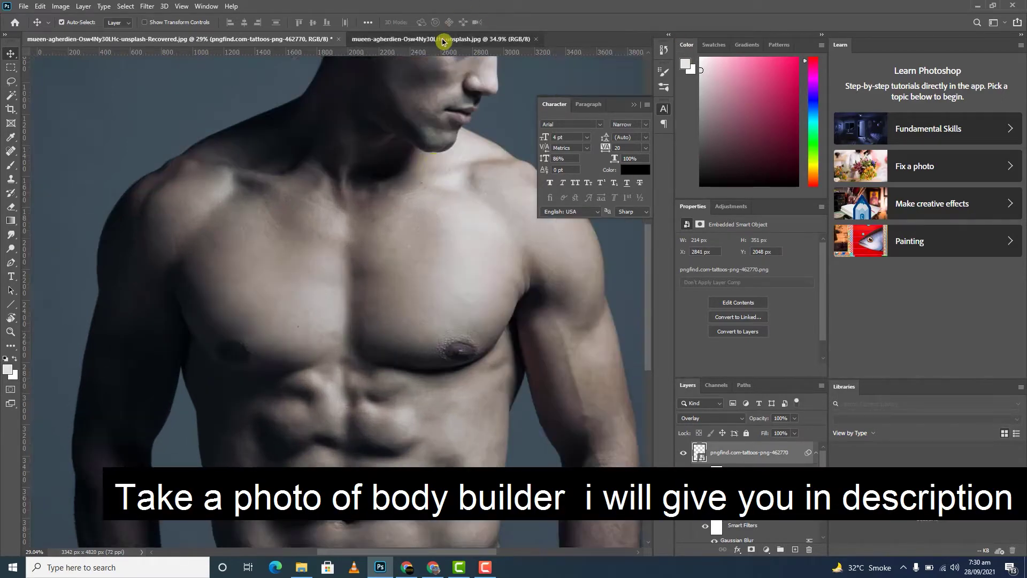
scroll(342, 287, "up", 2)
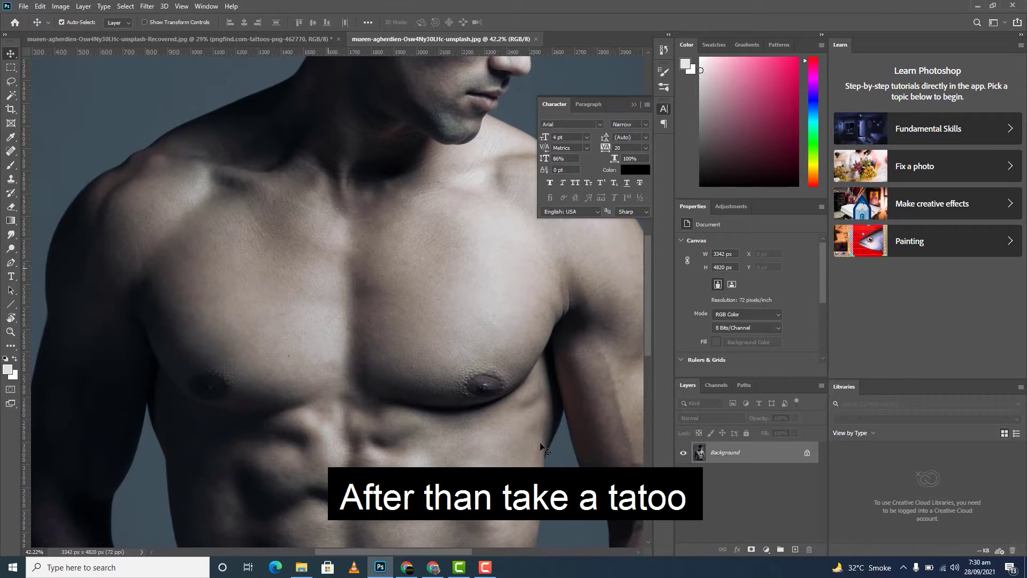
left_click(301, 567)
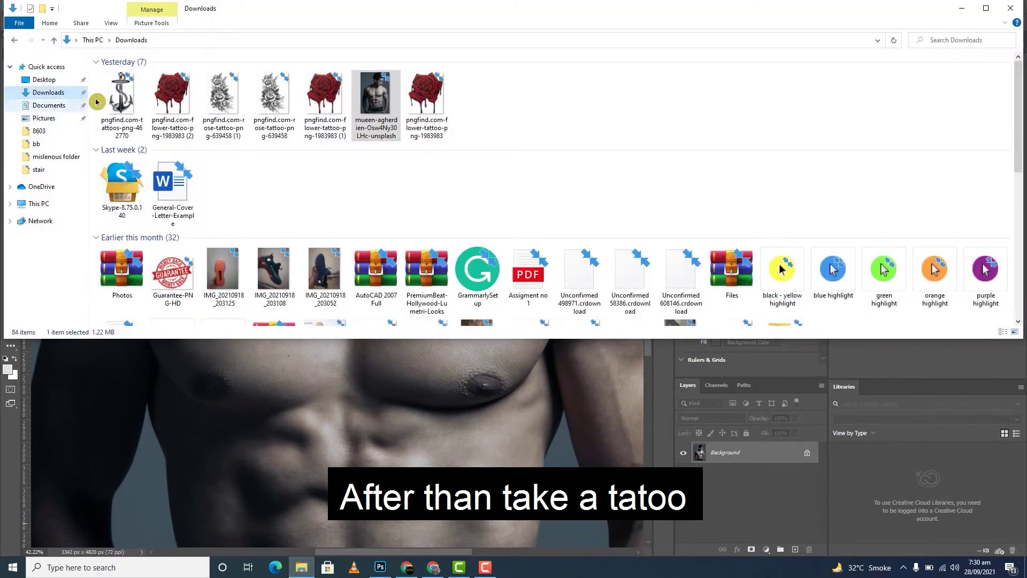
left_click(119, 103)
mouse_move(172, 96)
left_mouse_down()
mouse_move(260, 424)
mouse_move(282, 415)
left_mouse_up()
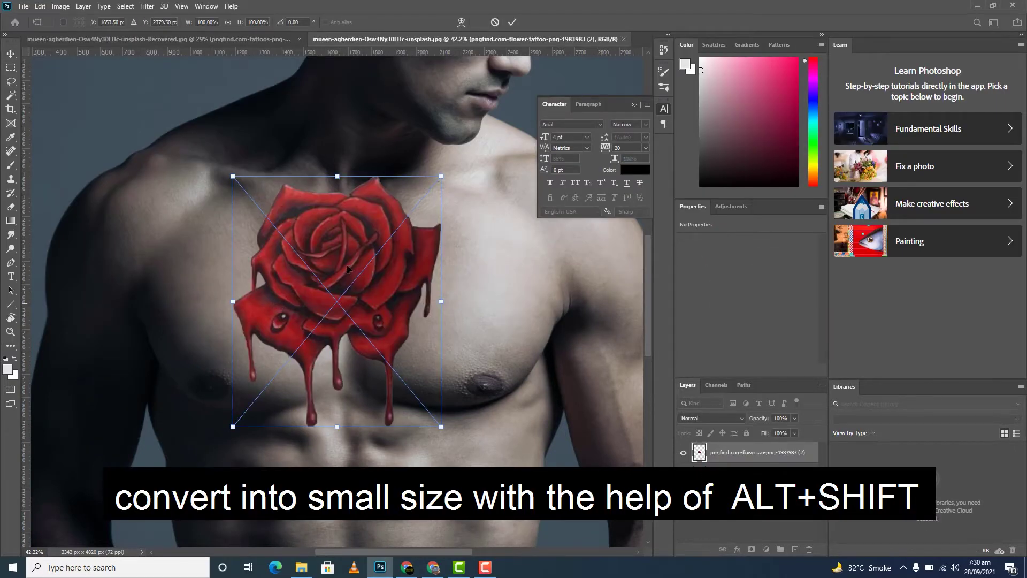
Step: Move the red rose tattoo to the upper left chest, scaled down to about 66%, and commit
mouse_move(346, 265)
left_mouse_down()
mouse_move(283, 326)
mouse_move(280, 311)
left_mouse_up()
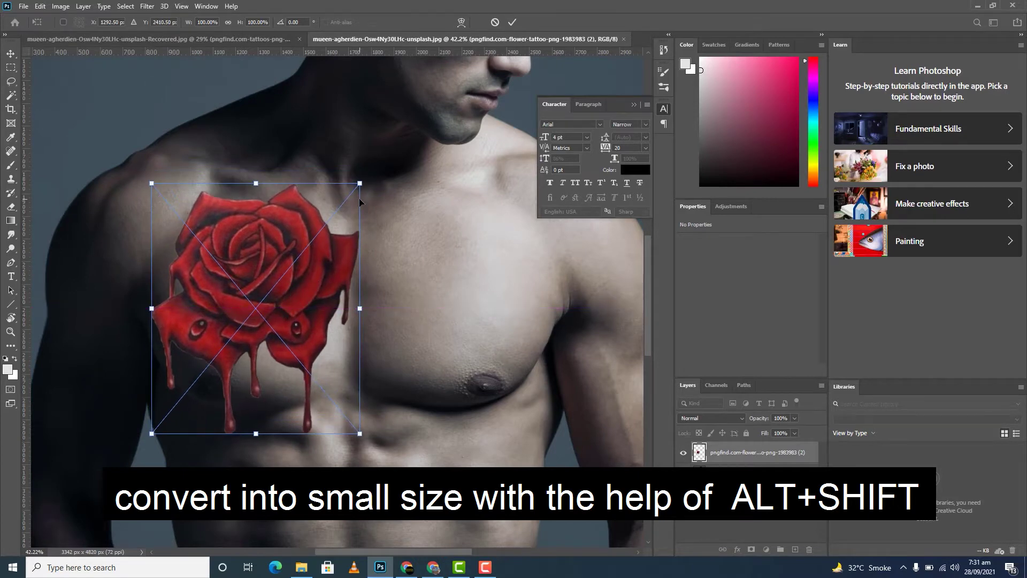
left_click_drag(360, 184, 329, 225)
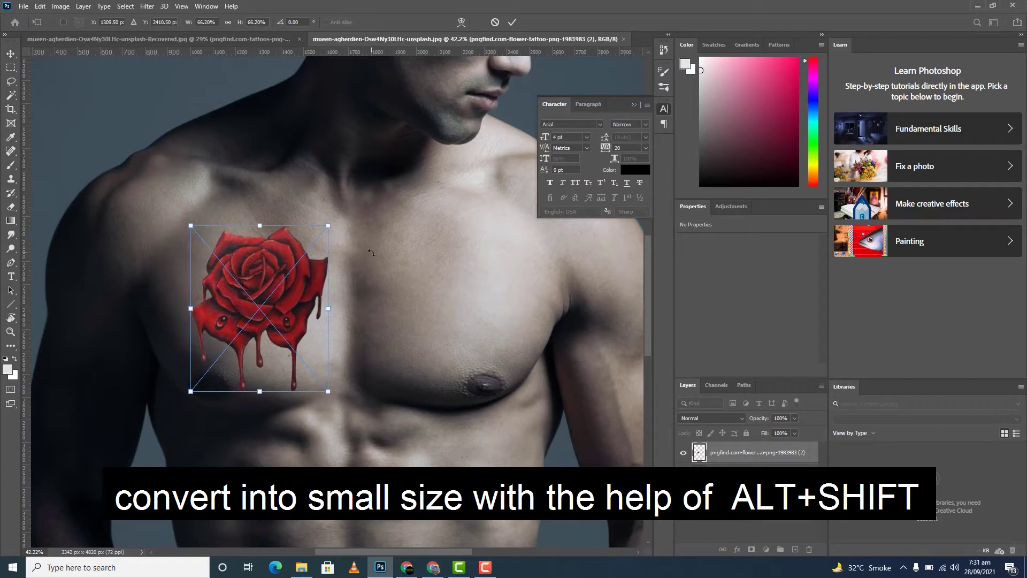
left_click(513, 24)
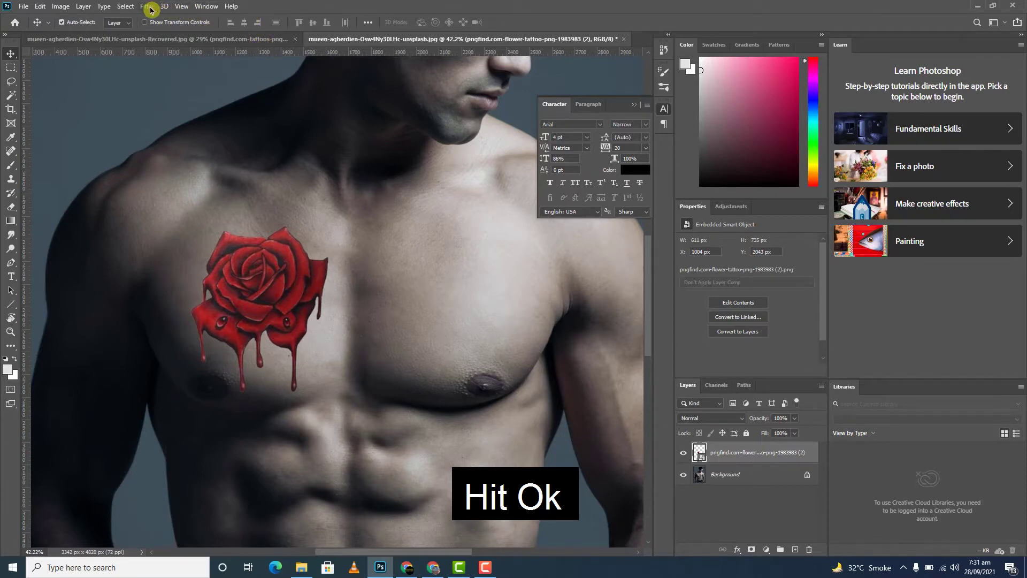
Step: Liquify the rose with a 61-opacity All Layers backdrop, forward-warping its edge to the chest
left_click(128, 7)
mouse_move(147, 6)
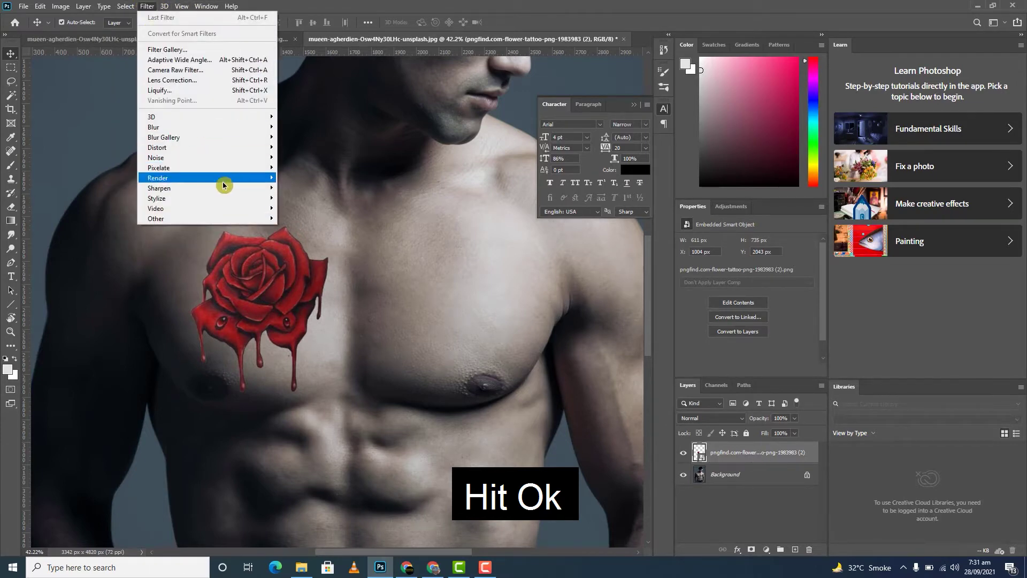
left_click(223, 96)
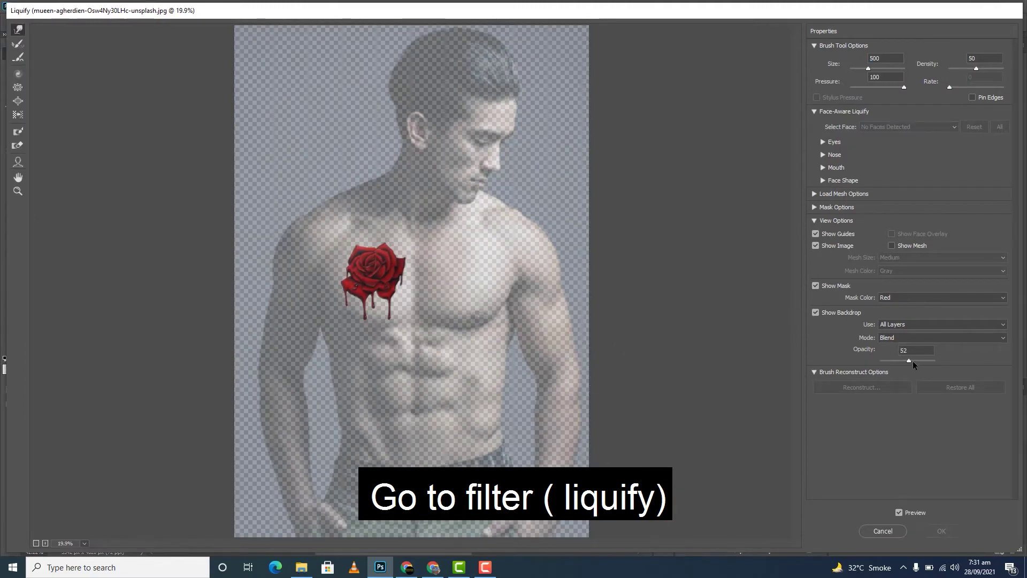
left_click_drag(913, 362, 915, 361)
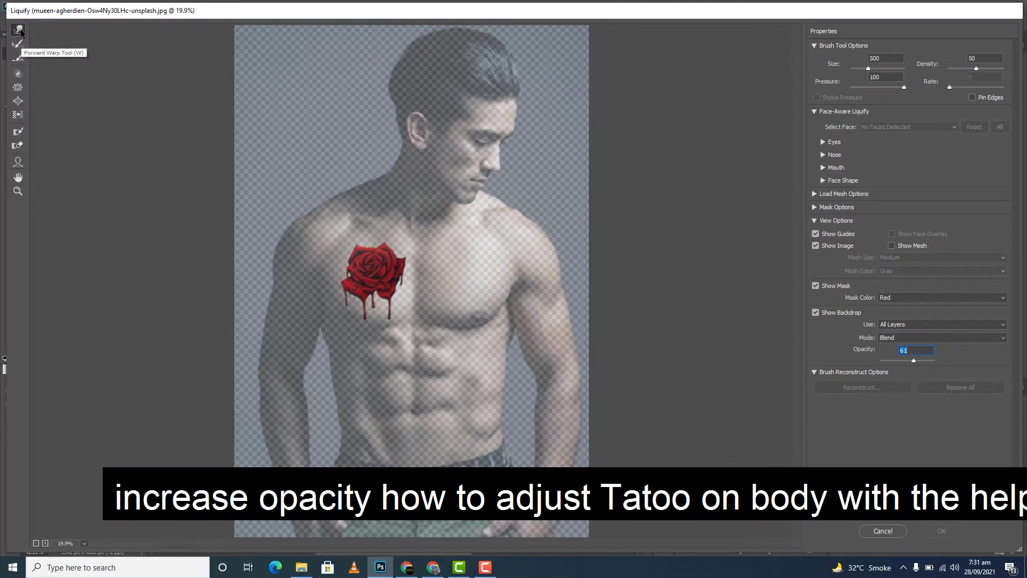
left_click(390, 300)
left_click_drag(390, 299, 378, 303)
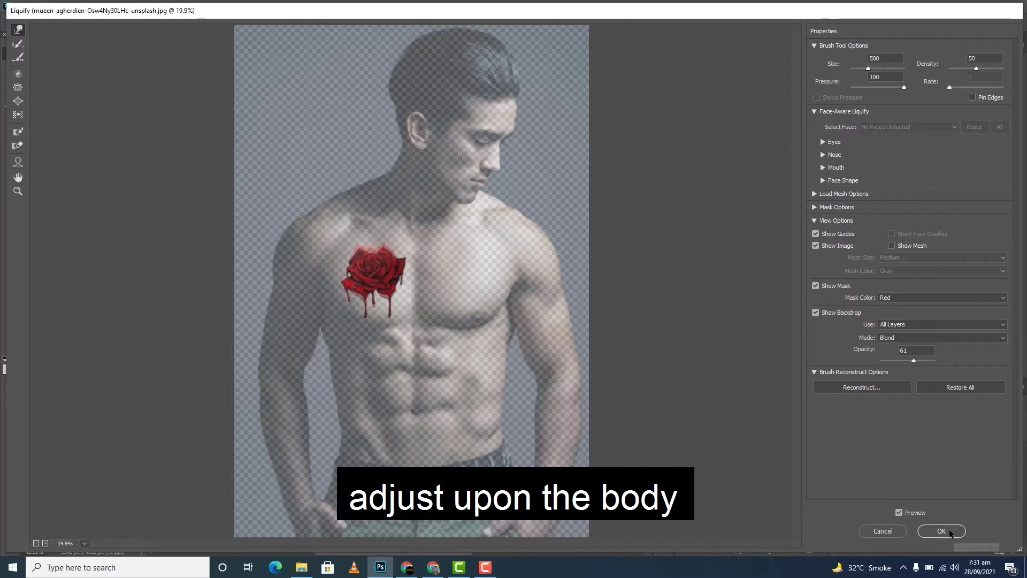
left_click(911, 325)
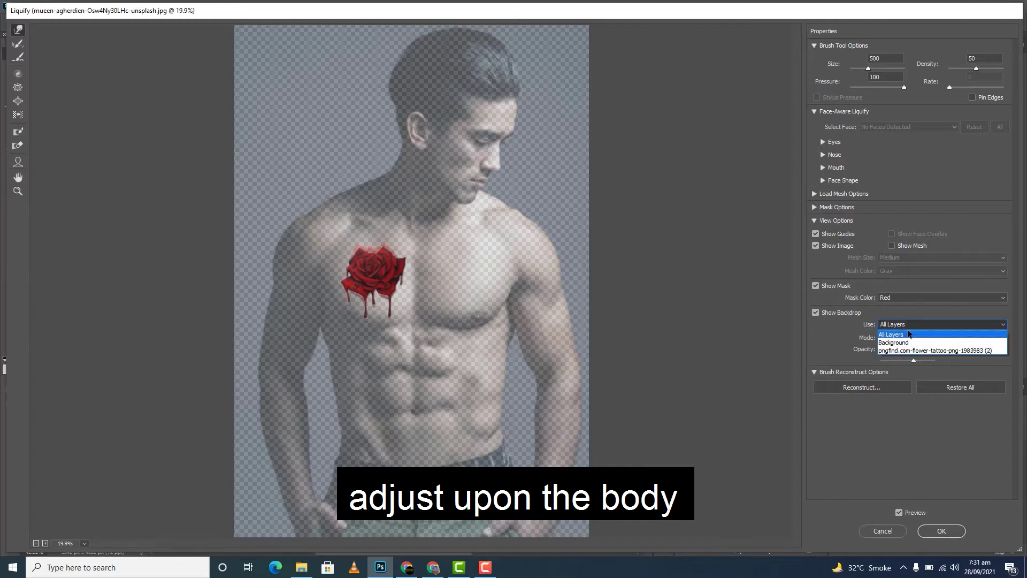
left_click(908, 333)
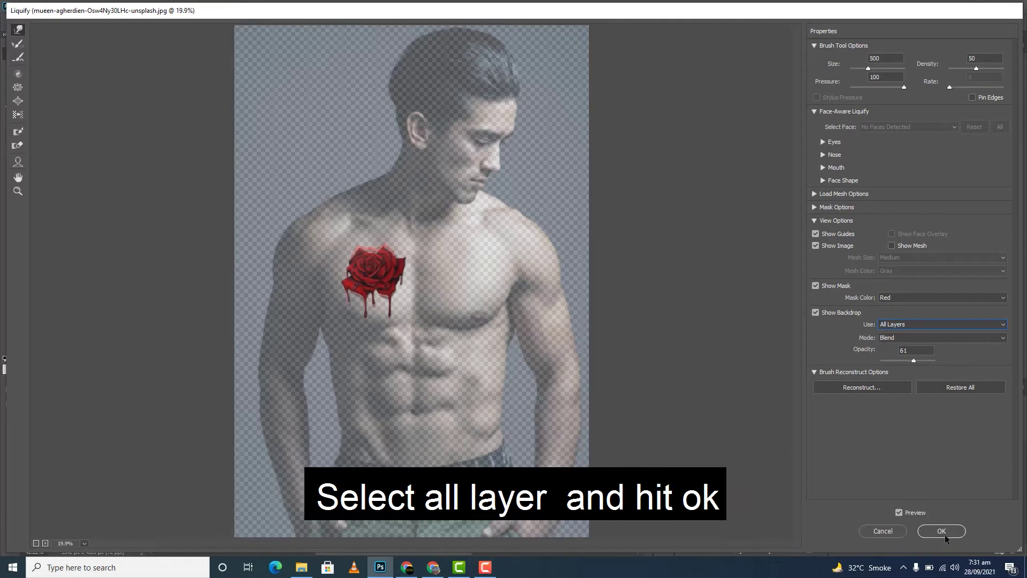
left_click(896, 325)
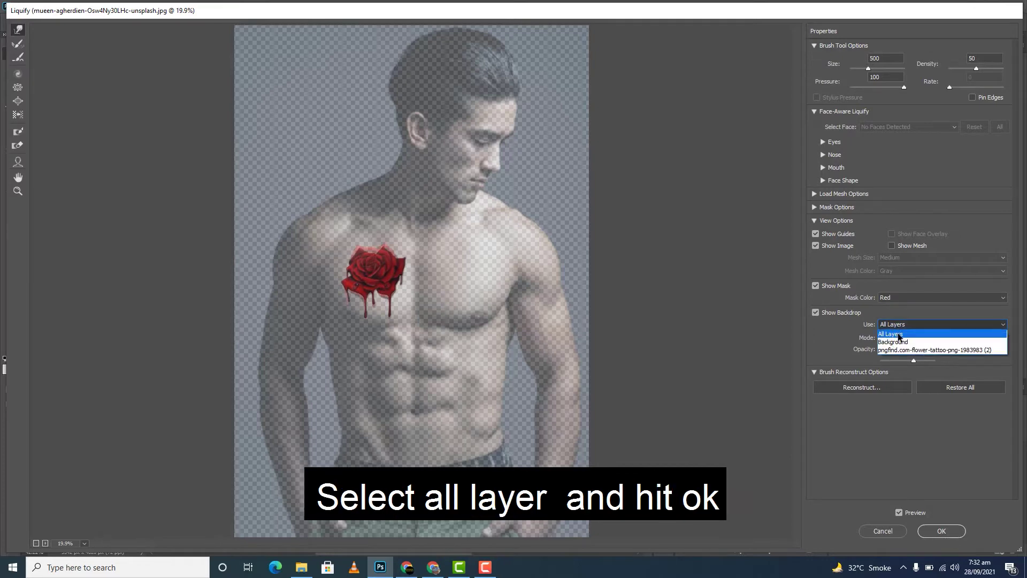
left_click(899, 334)
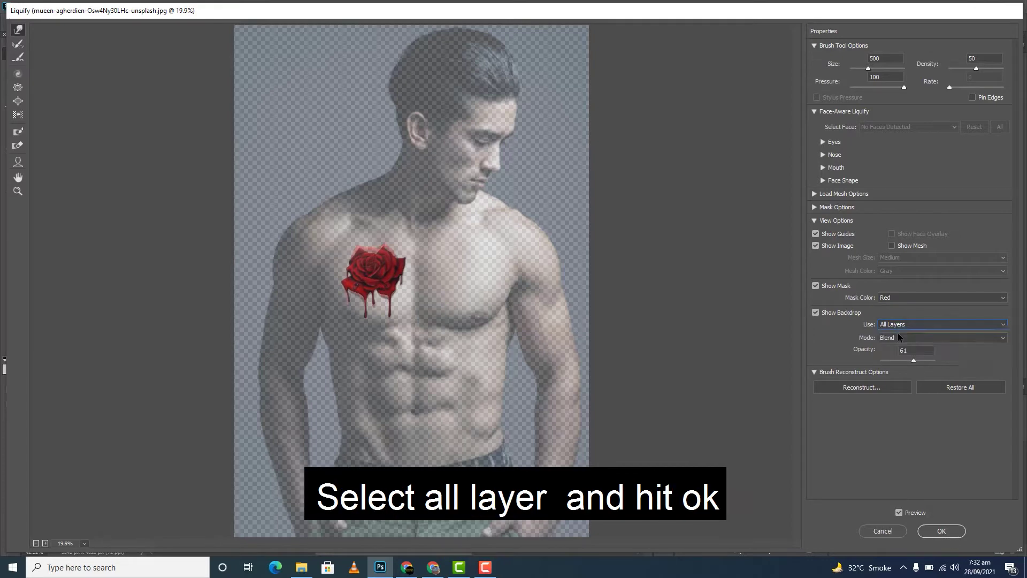
left_click(939, 532)
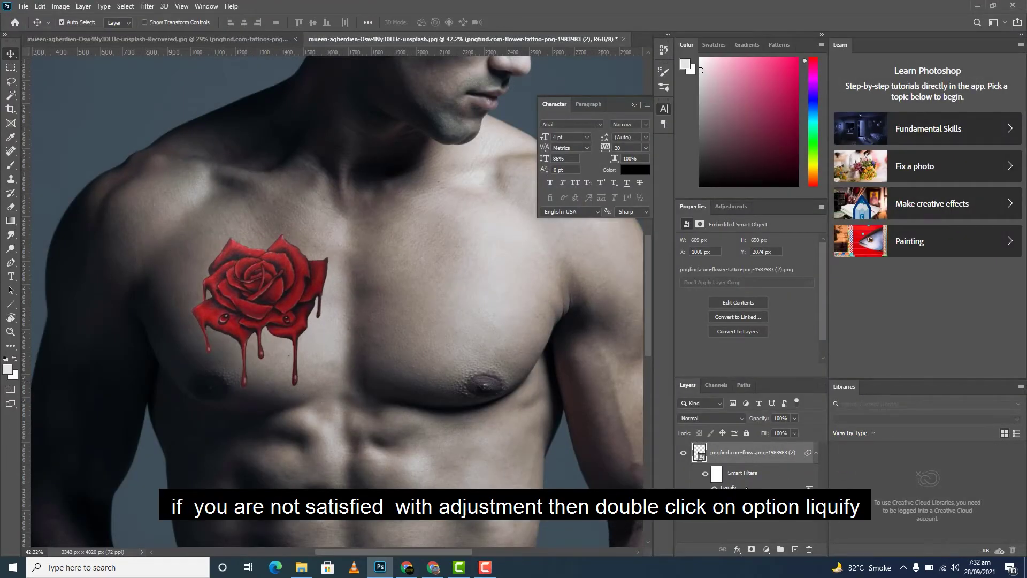
Step: Reopen the rose's Liquify smart filter and reapply a refined warp over the chest
double_click(742, 485)
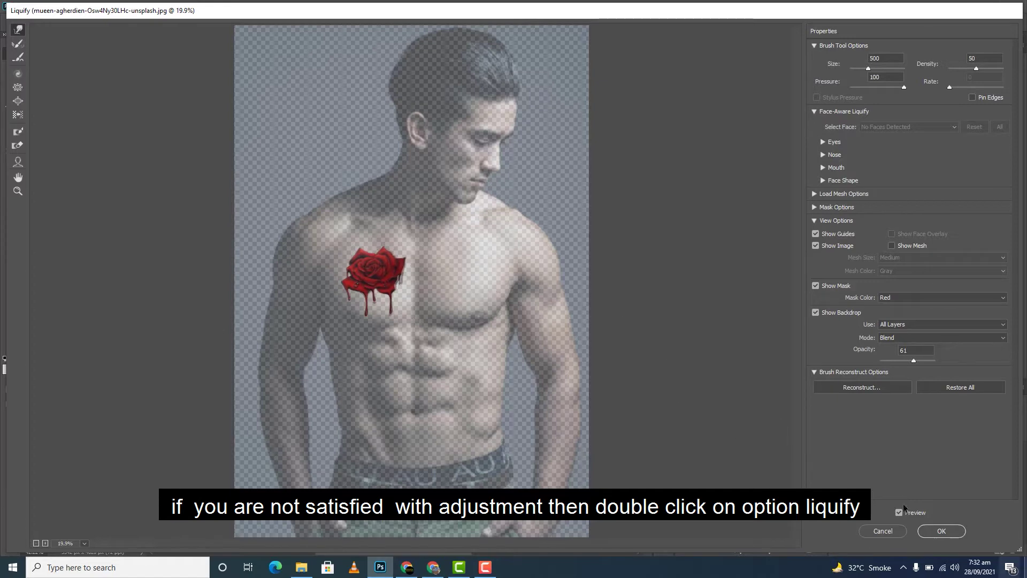
left_click(947, 536)
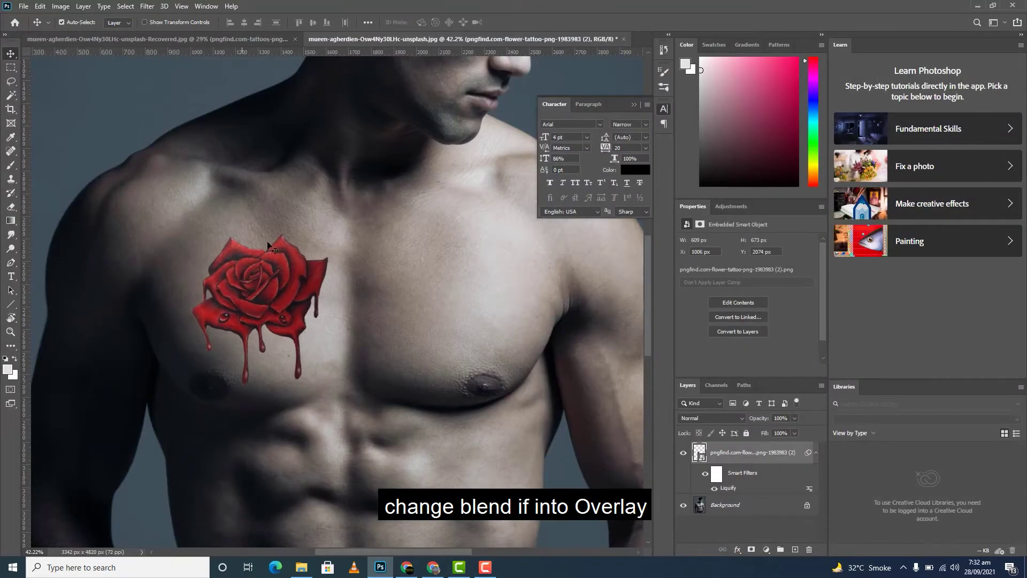
Step: Set the rose tattoo layer's blend mode to Overlay
left_click(708, 421)
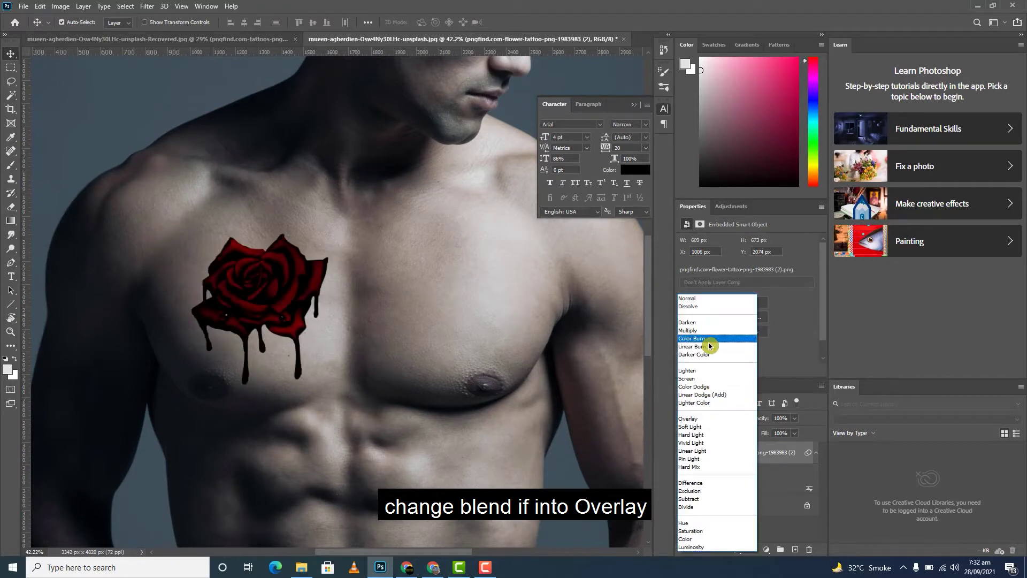
left_click(728, 422)
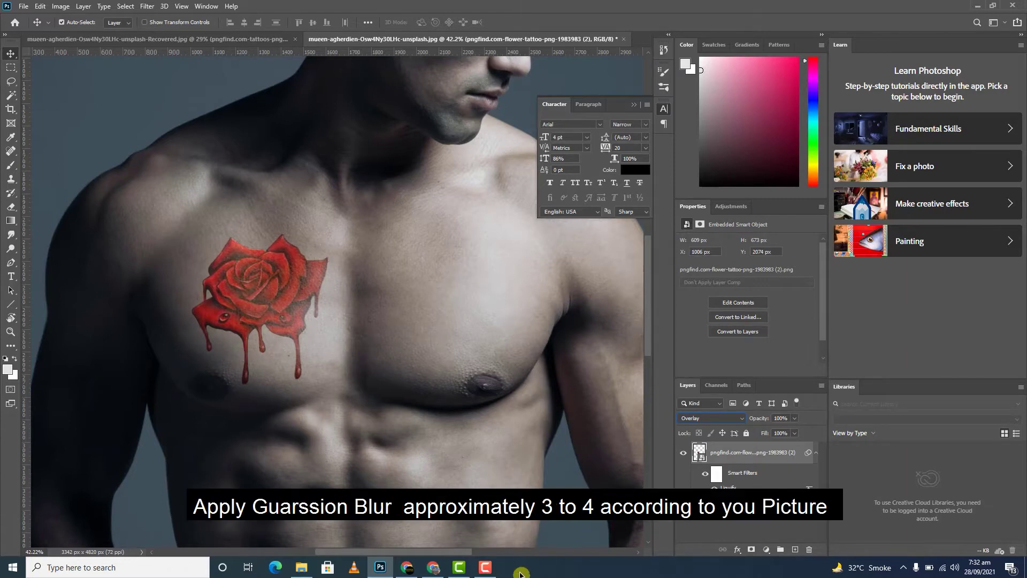
Step: Soften the red rose tattoo with a 1.6-pixel Gaussian Blur
left_click(147, 6)
mouse_move(153, 127)
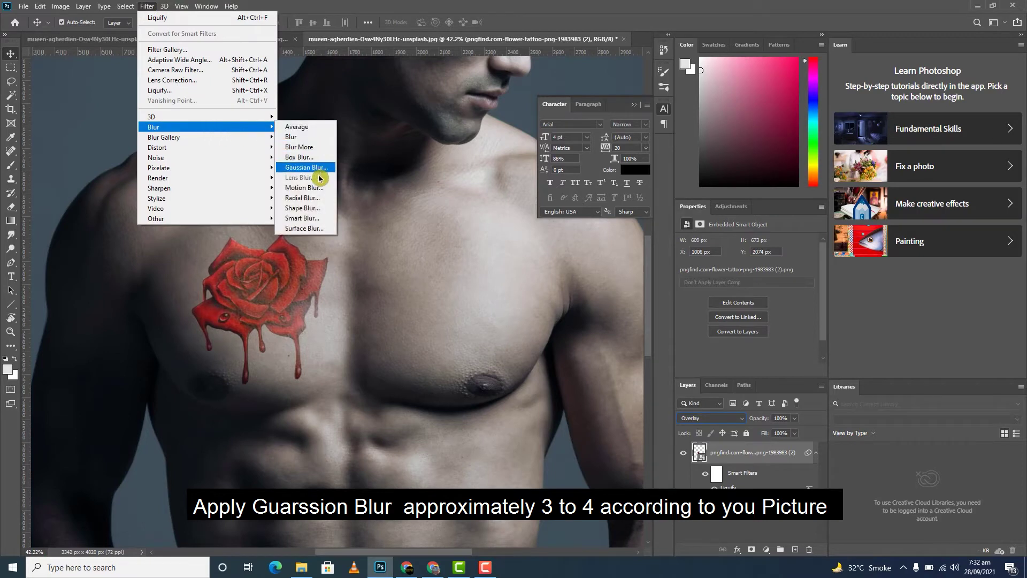
left_click(315, 167)
left_click_drag(488, 278, 443, 282)
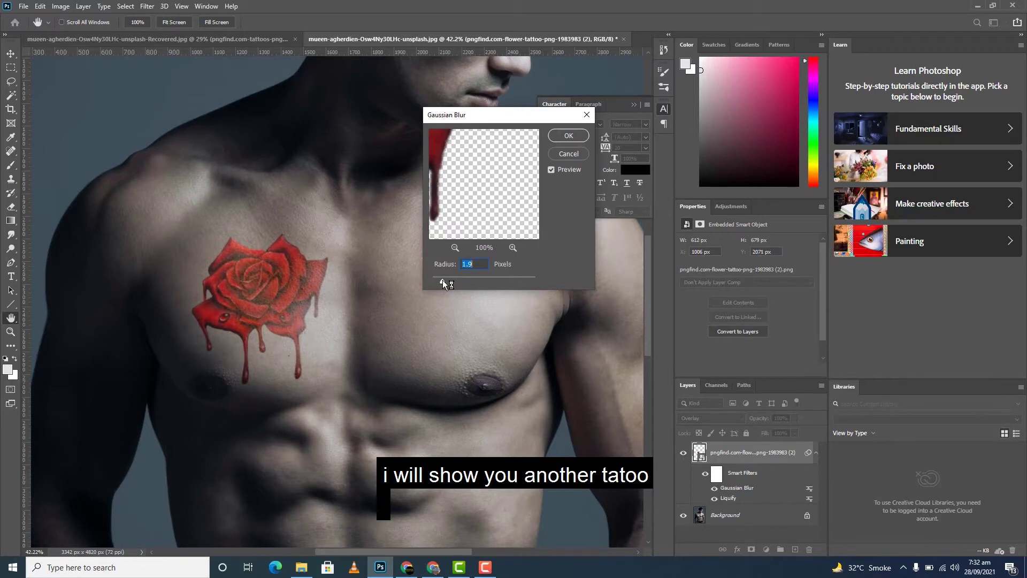
left_click_drag(443, 282, 441, 283)
left_click(567, 135)
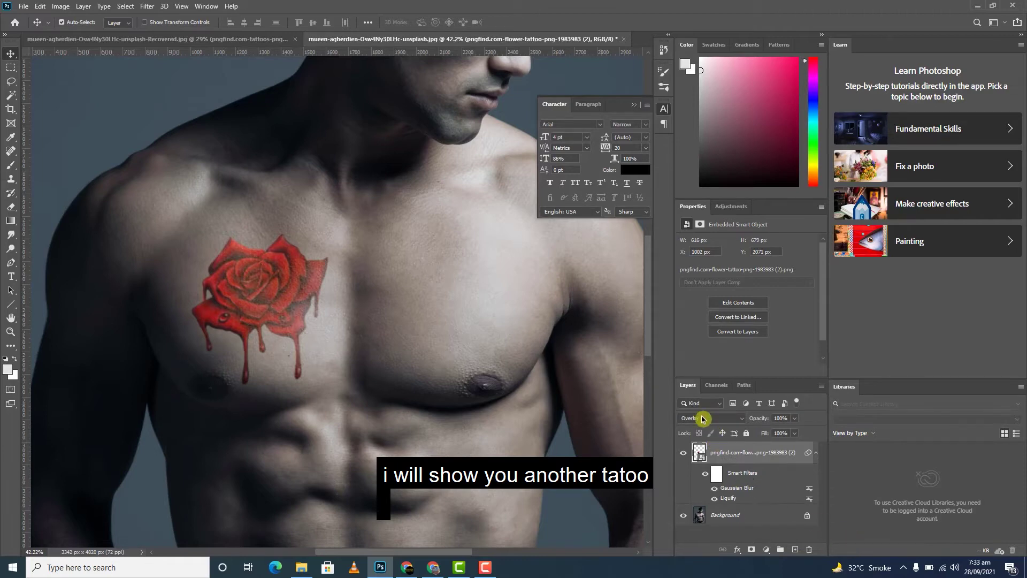
left_click(302, 567)
Step: Bring in the grey rose tattoo PNG, moved to the right chest and enlarged to about 154%
left_click_drag(223, 104, 369, 444)
mouse_move(337, 339)
left_mouse_down()
mouse_move(424, 335)
mouse_move(510, 387)
left_mouse_up()
mouse_move(455, 337)
left_mouse_down()
mouse_move(465, 356)
mouse_move(463, 320)
left_mouse_up()
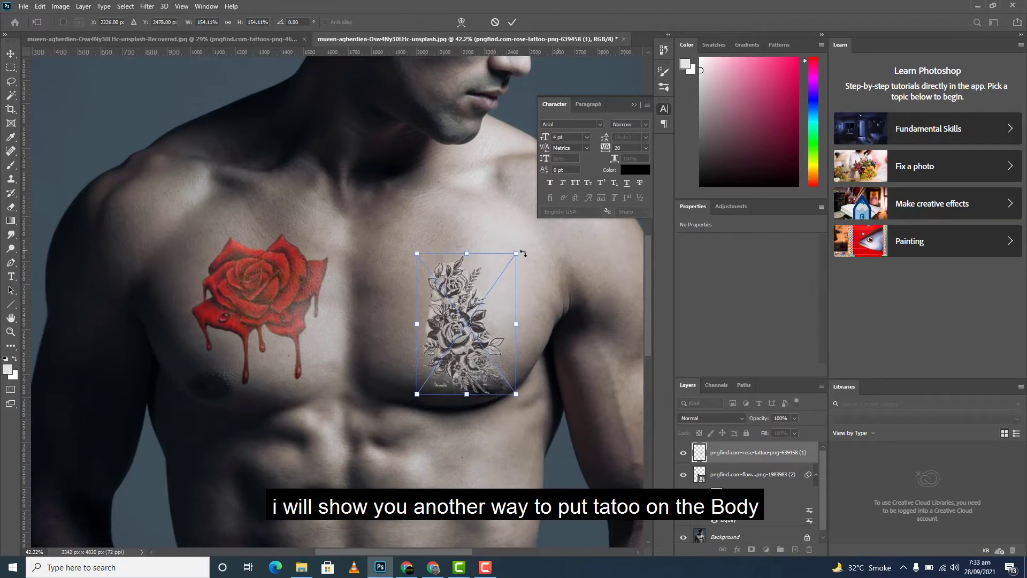
Step: Commit the grey rose tattoo's enlarged placement on the right chest
left_click(512, 25)
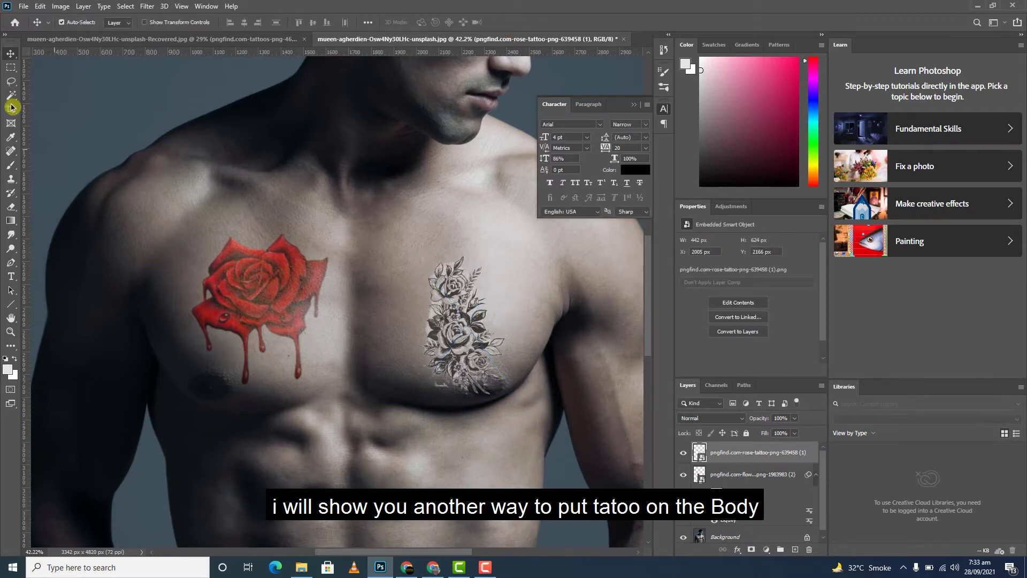
Step: Start a Puppet Warp on the grey rose tattoo, pinning and bending its top and bottom
left_click(19, 6)
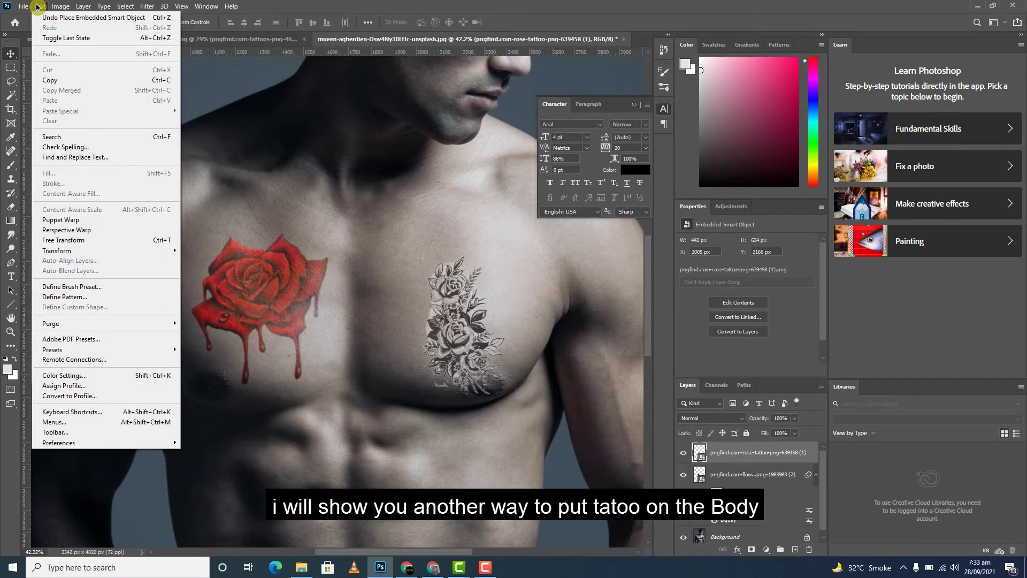
left_click(88, 220)
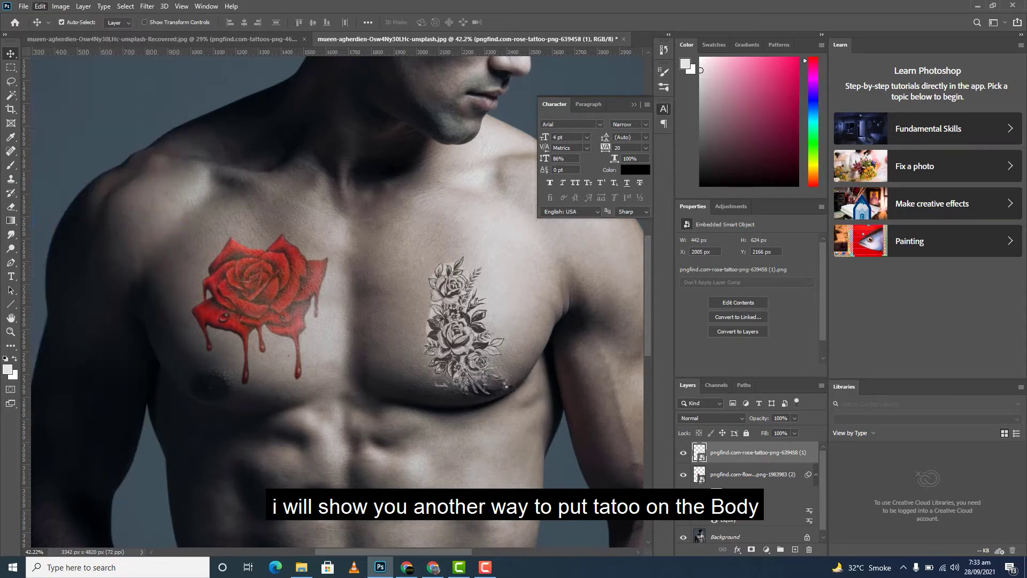
left_click(456, 329)
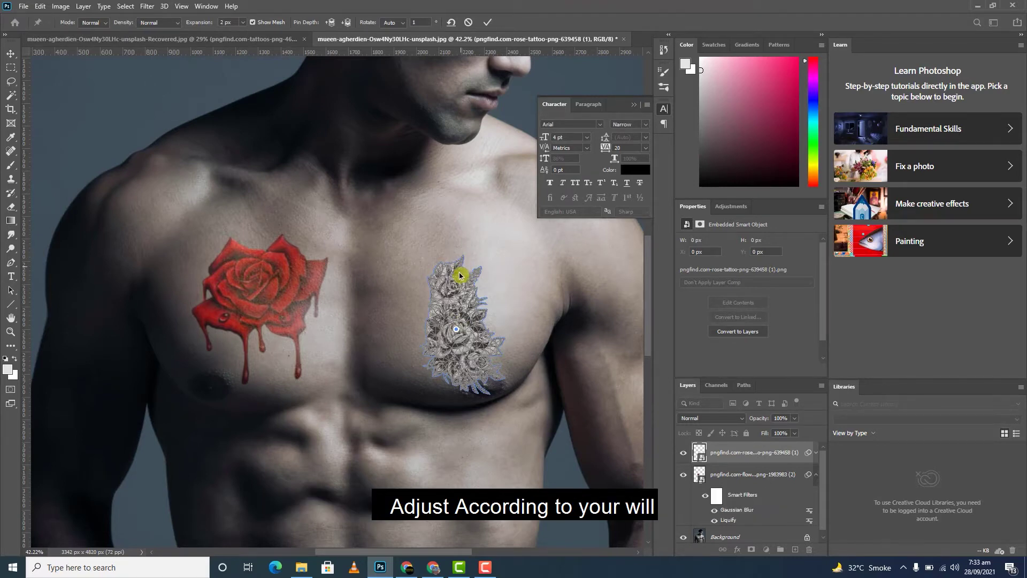
left_click_drag(461, 270, 464, 269)
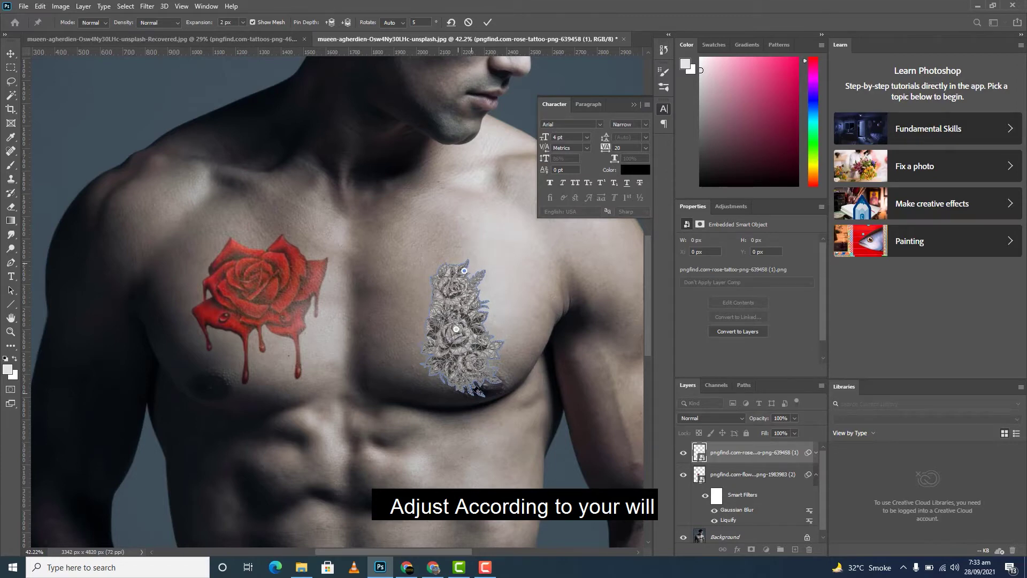
left_click_drag(480, 398, 487, 398)
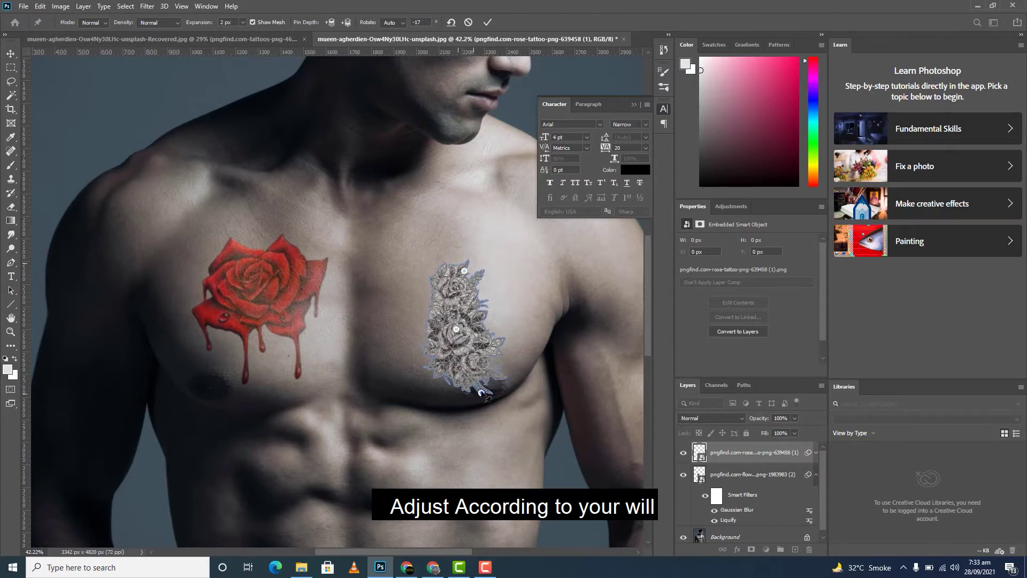
Step: Add pins reshaping the tattoo's sides, upper part and bottom to the chest, then commit
left_click_drag(500, 343, 488, 345)
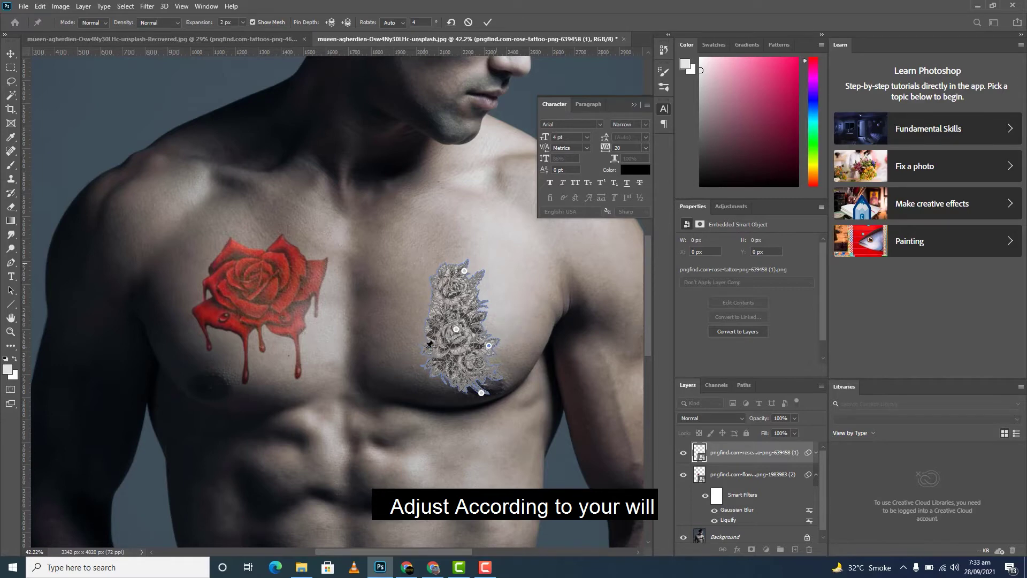
left_click_drag(429, 345, 431, 352)
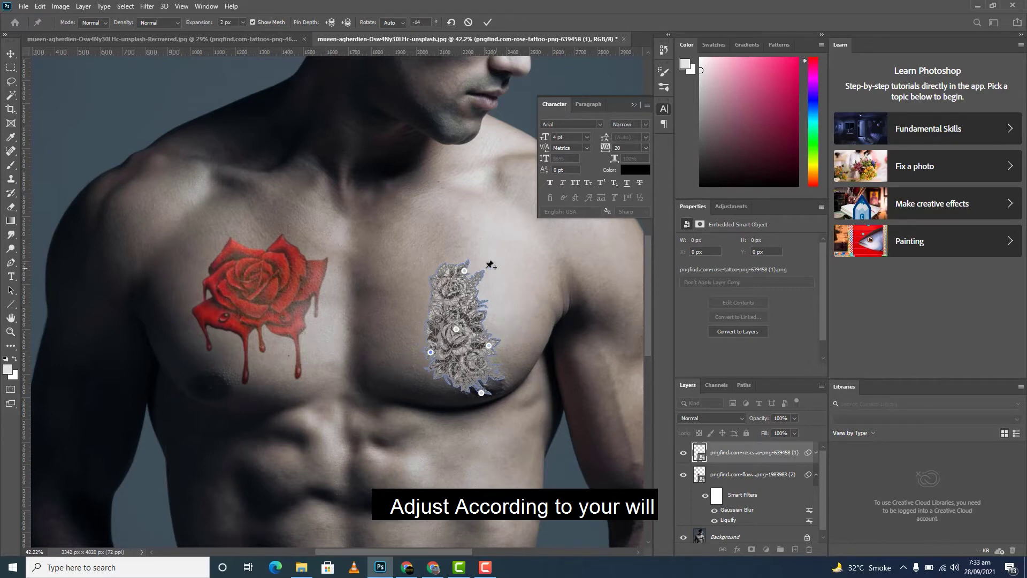
left_click_drag(480, 282, 481, 286)
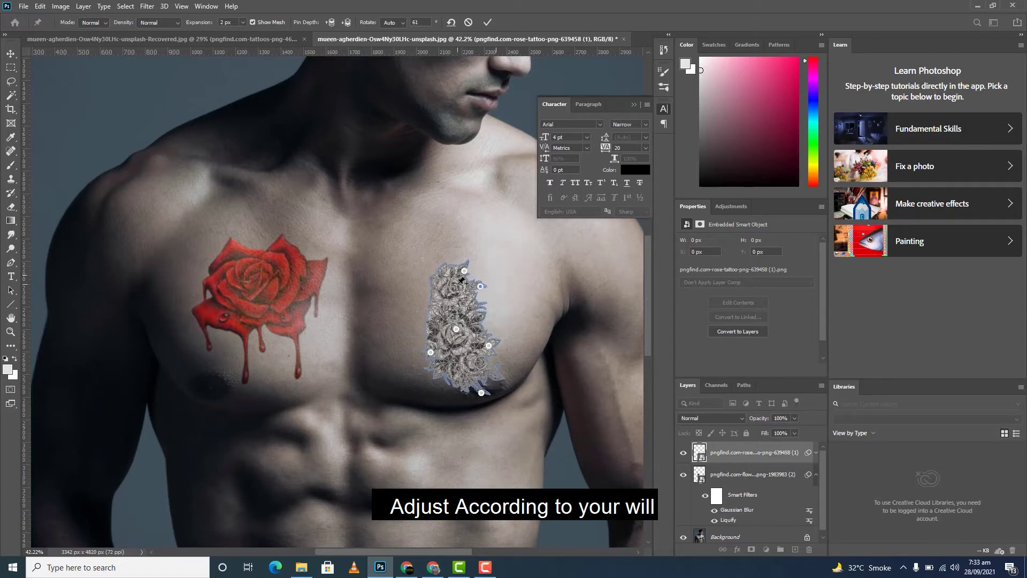
left_click(462, 363)
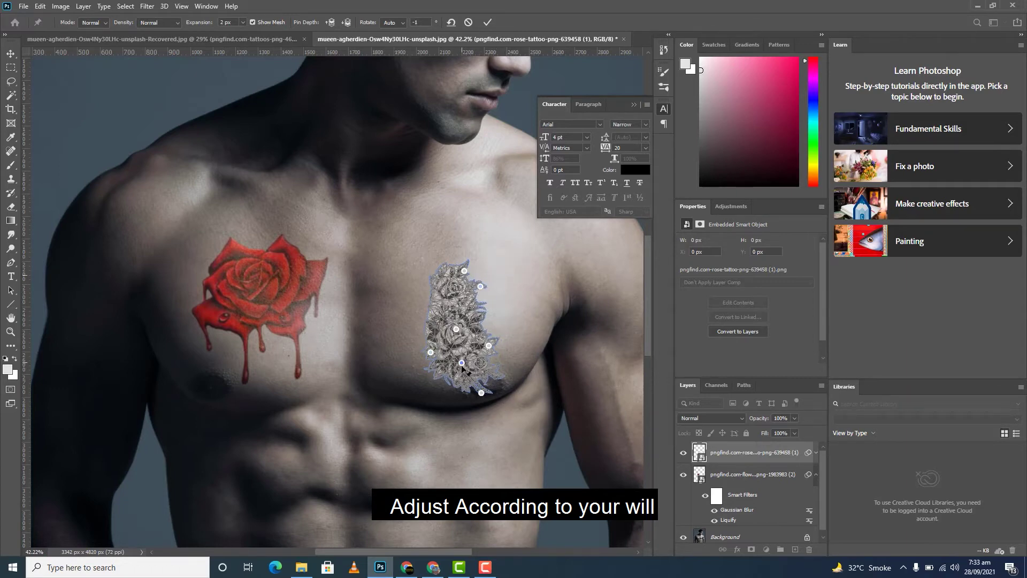
left_click(461, 380)
left_click_drag(483, 395, 485, 391)
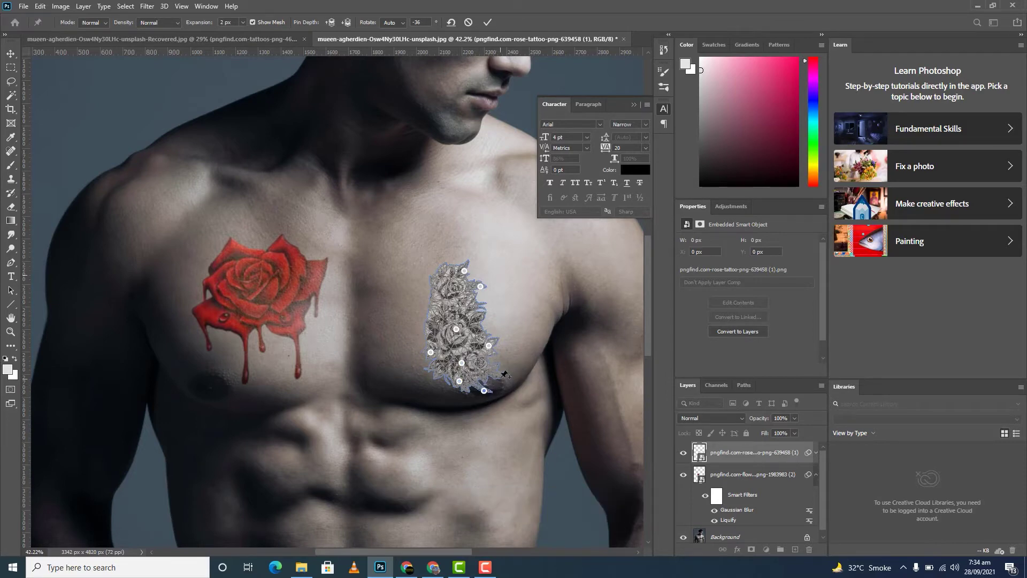
left_click(488, 22)
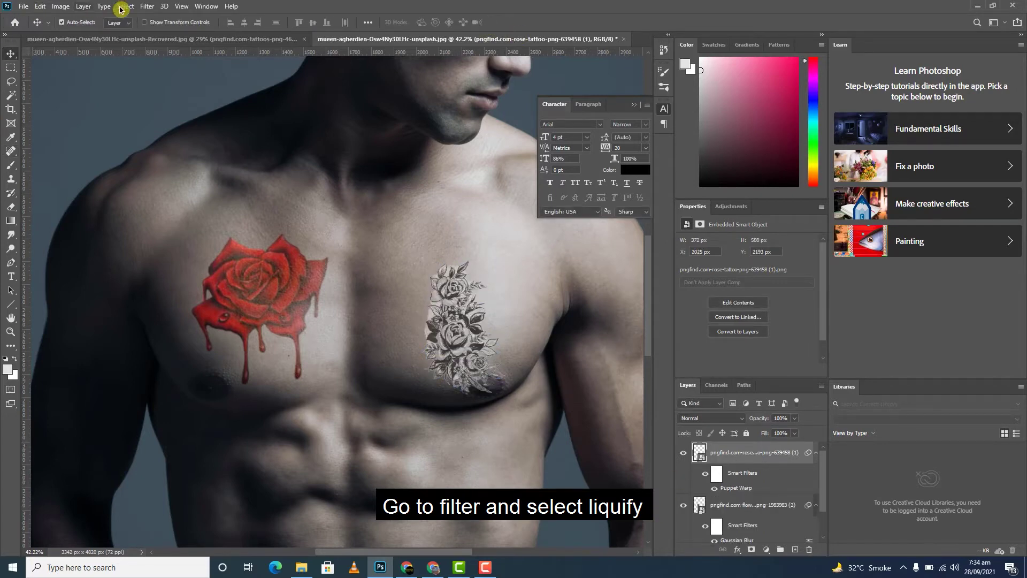
Step: Reshape the floral tattoo in Liquify with backdrop opacity 81 and a smaller brush
left_click(147, 7)
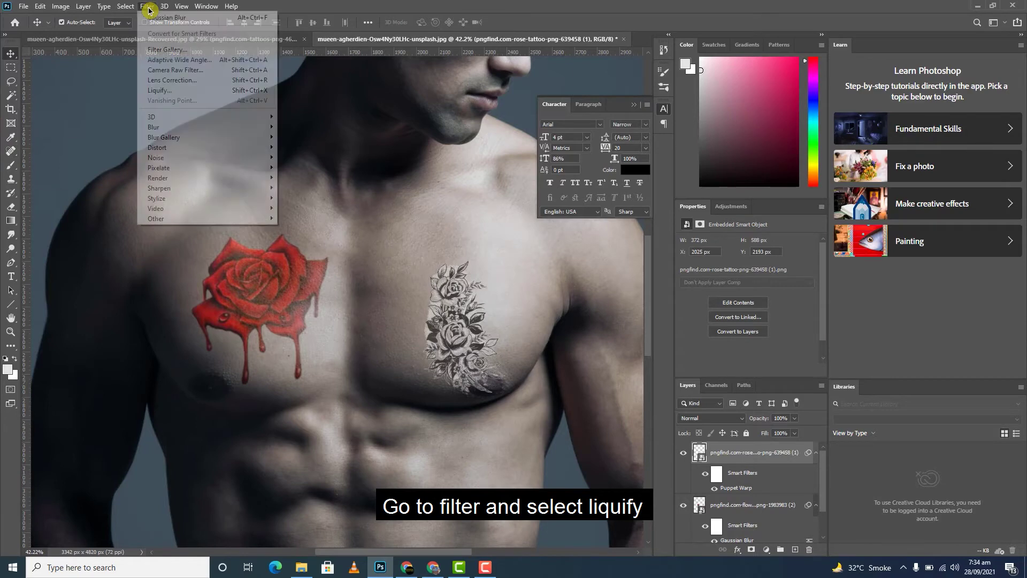
left_click(193, 90)
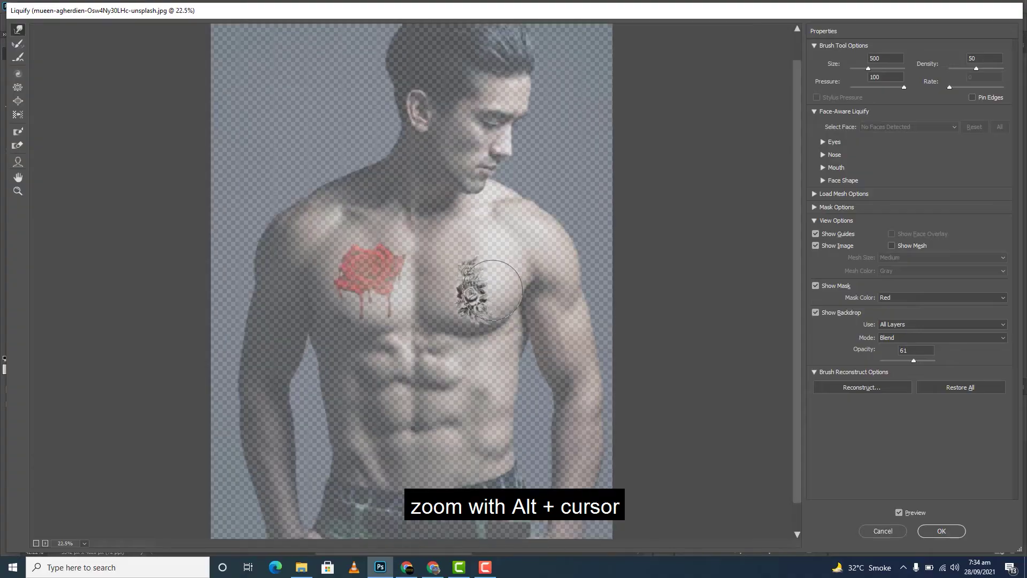
scroll(481, 267, "up", 2)
scroll(492, 283, "up", 2)
scroll(492, 283, "up", 2)
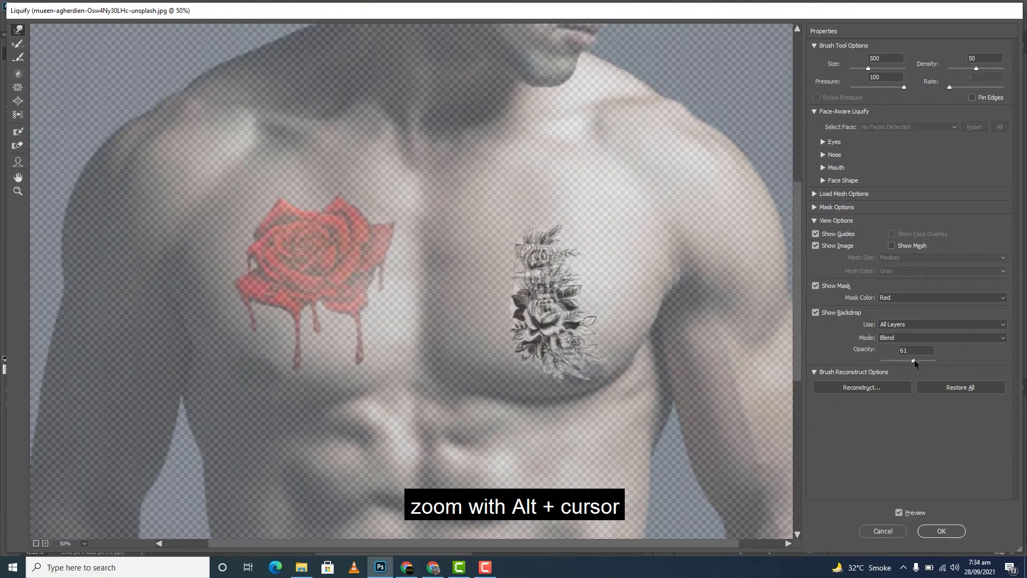
left_click_drag(914, 362, 954, 366)
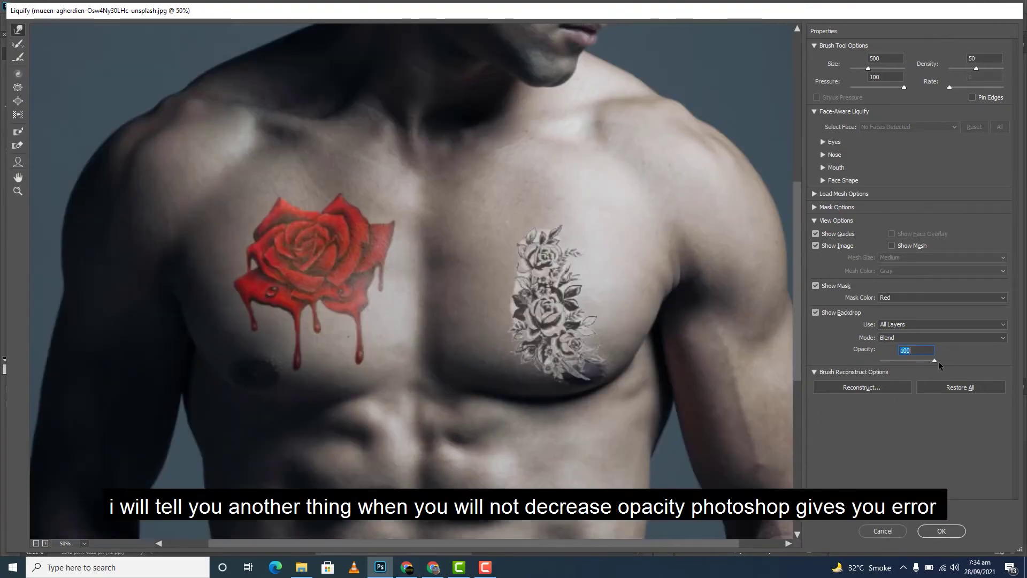
left_click(627, 411)
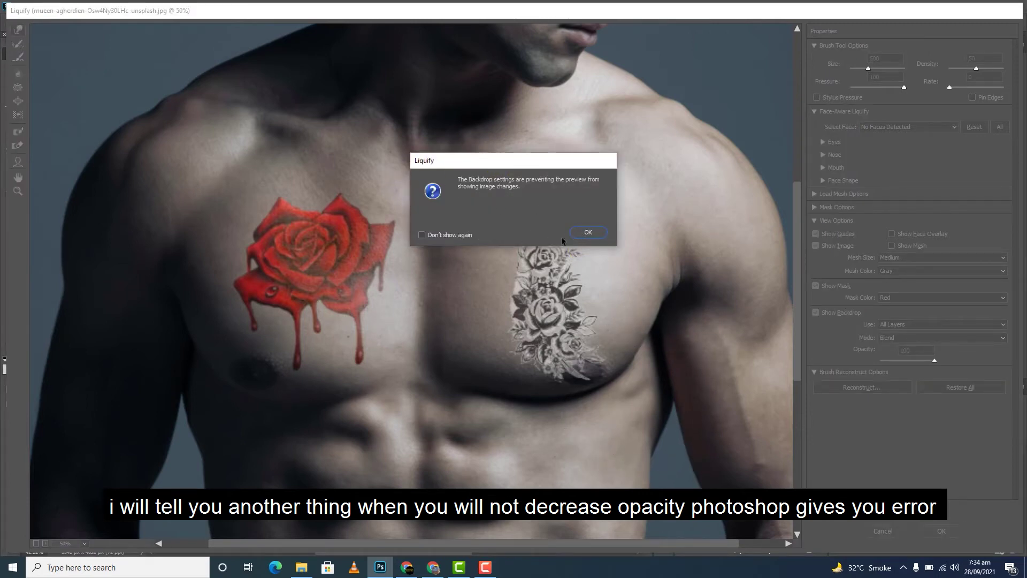
left_click(588, 233)
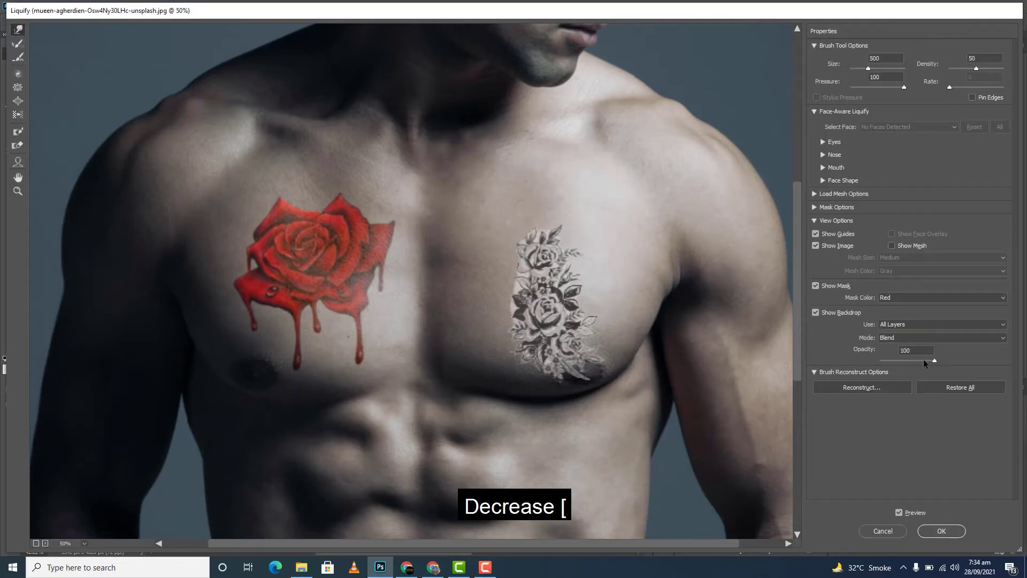
left_click(924, 360)
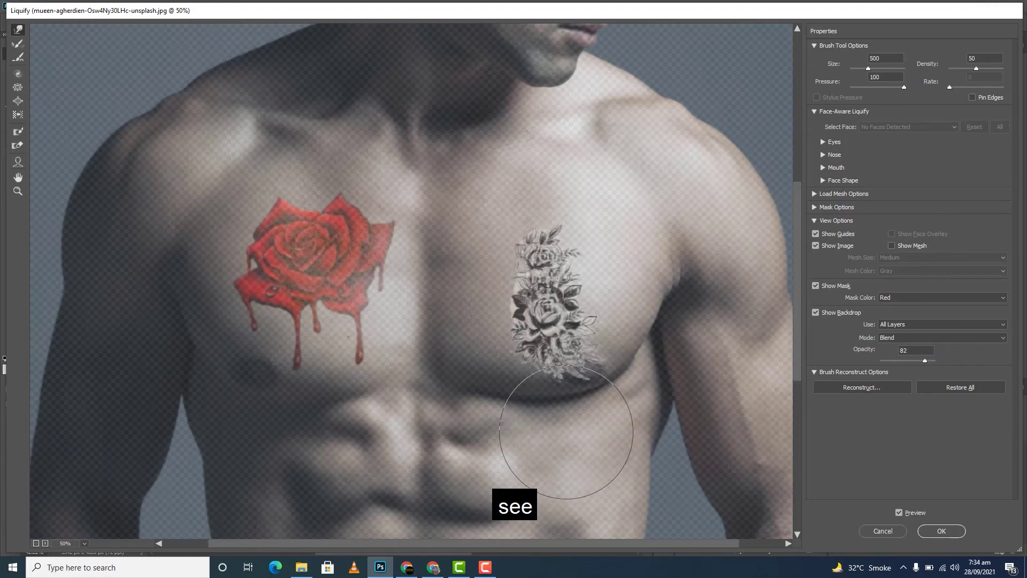
key("bracketleft")
key("bracketleft")
key("bracketleft")
Step: Accept the Liquify edit, then scale the floral tattoo to about 181% and nudge it upward
left_click(941, 533)
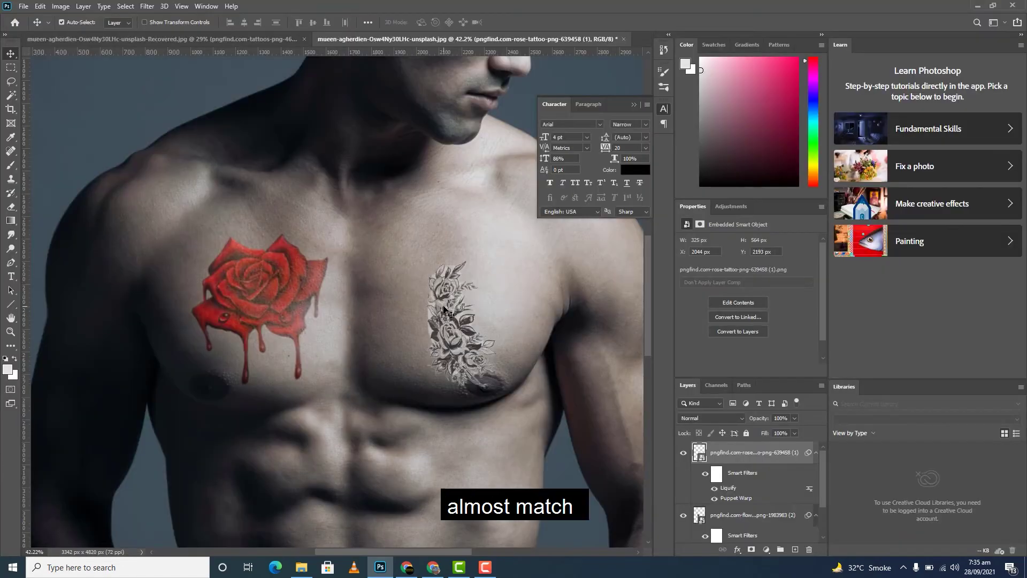
key("ctrl+t")
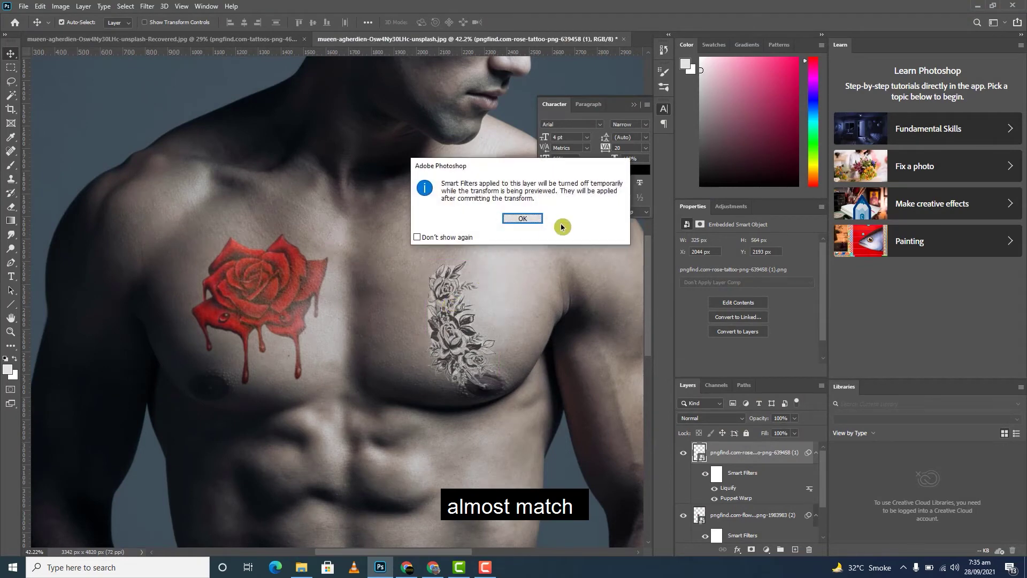
left_click(538, 220)
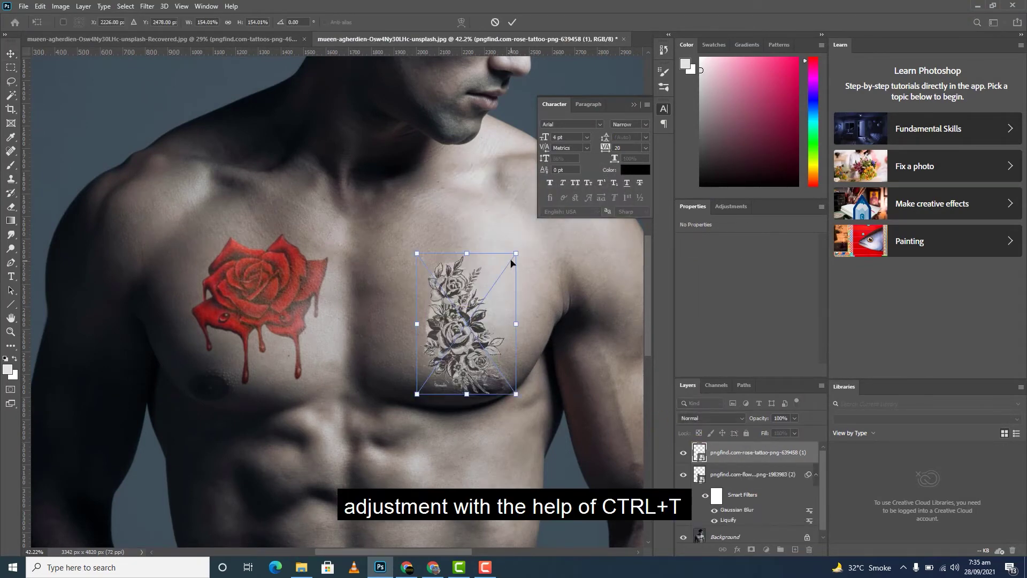
left_click_drag(516, 252, 527, 243)
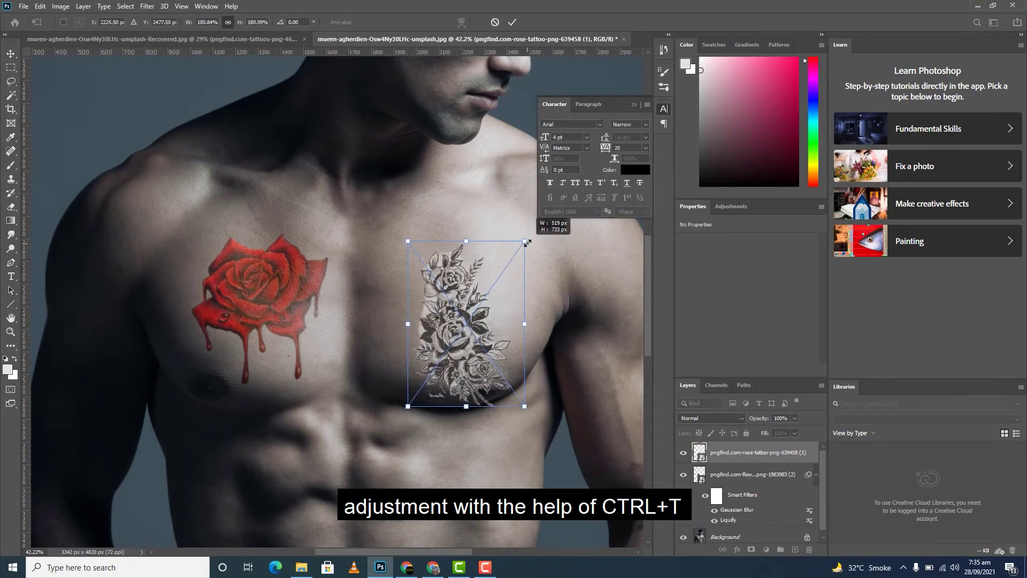
left_click_drag(475, 310, 475, 301)
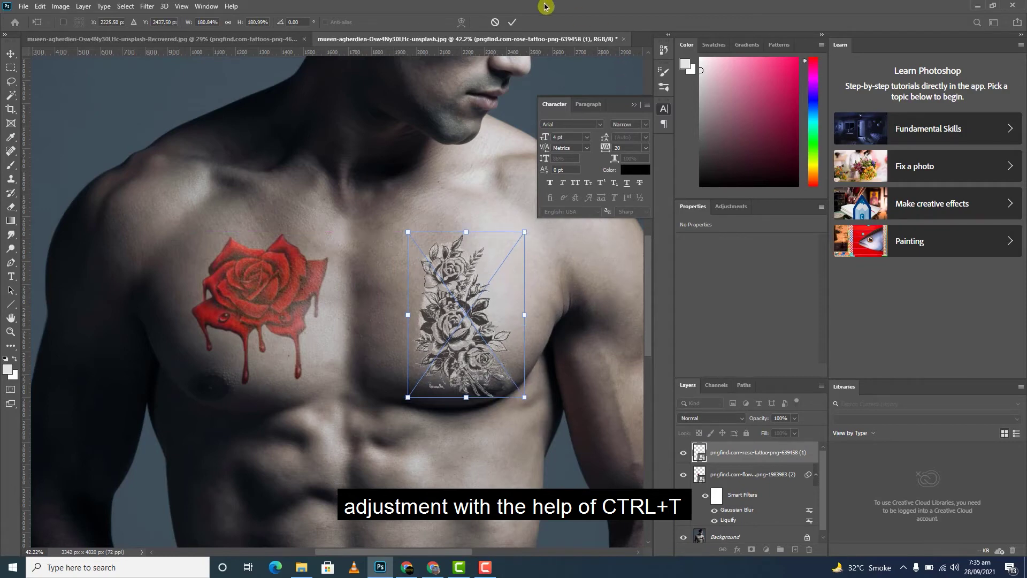
left_click(512, 22)
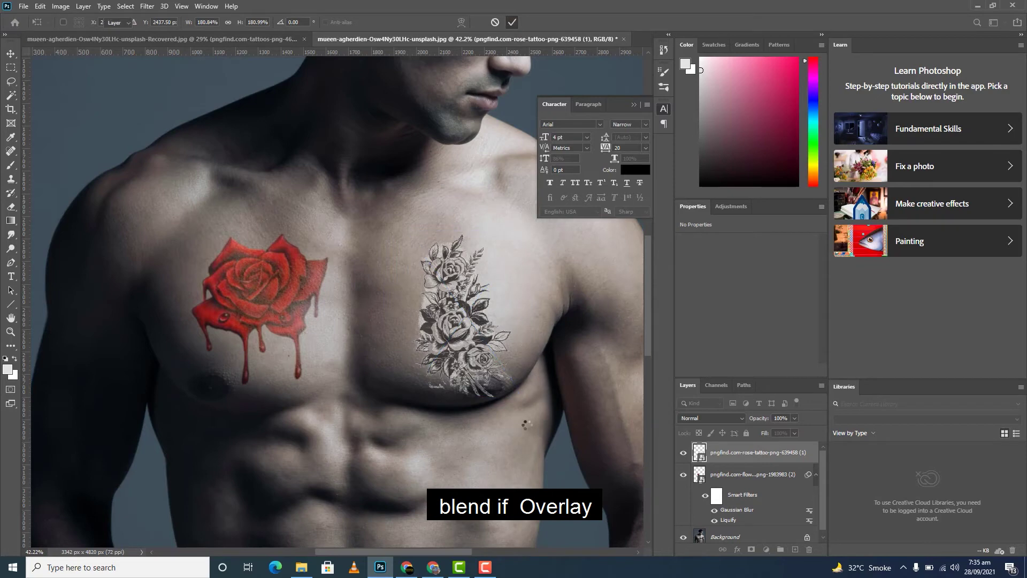
Step: Set the floral tattoo layer to Overlay blending and add a layer mask
left_click(701, 424)
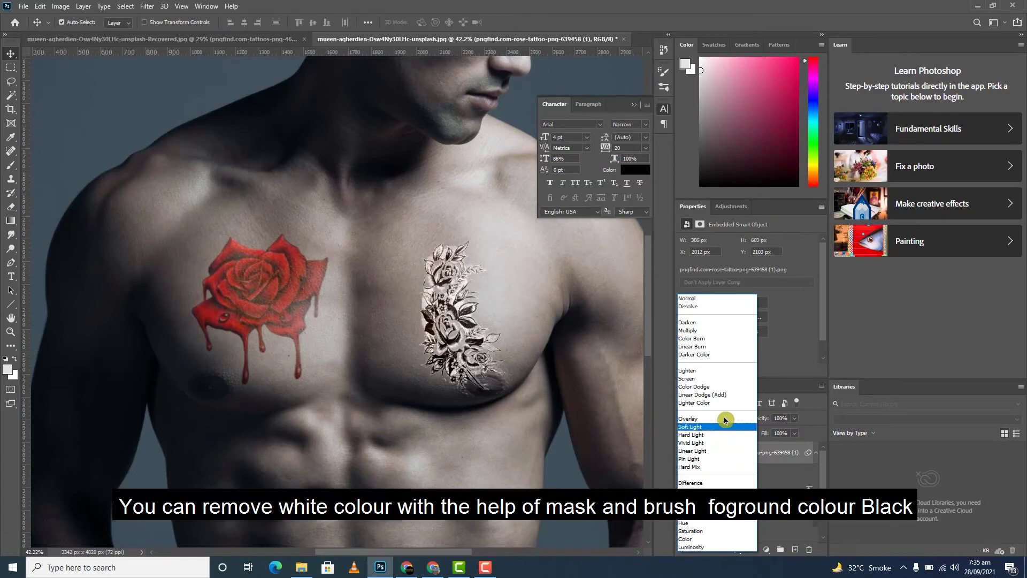
left_click(725, 419)
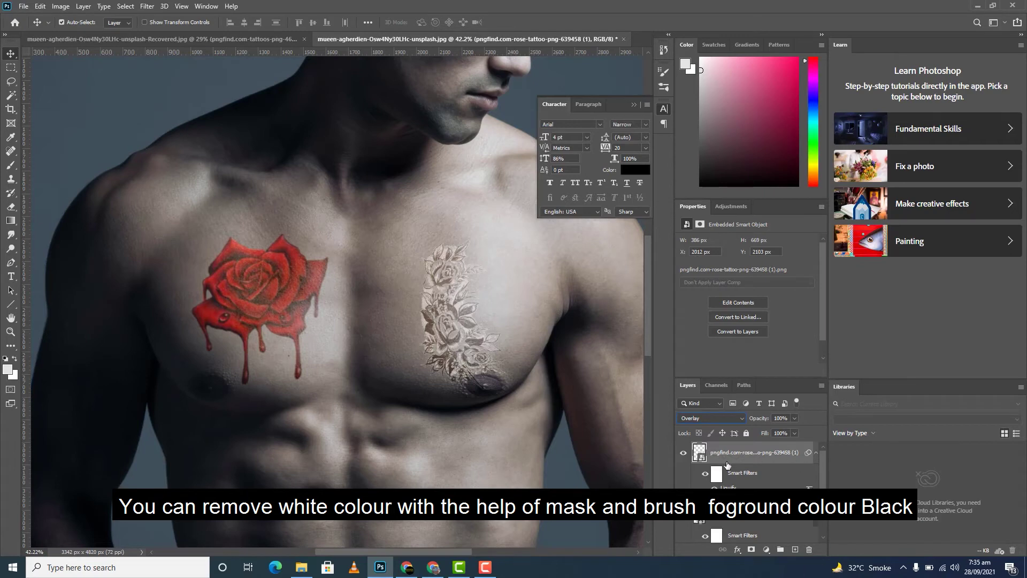
left_click(751, 550)
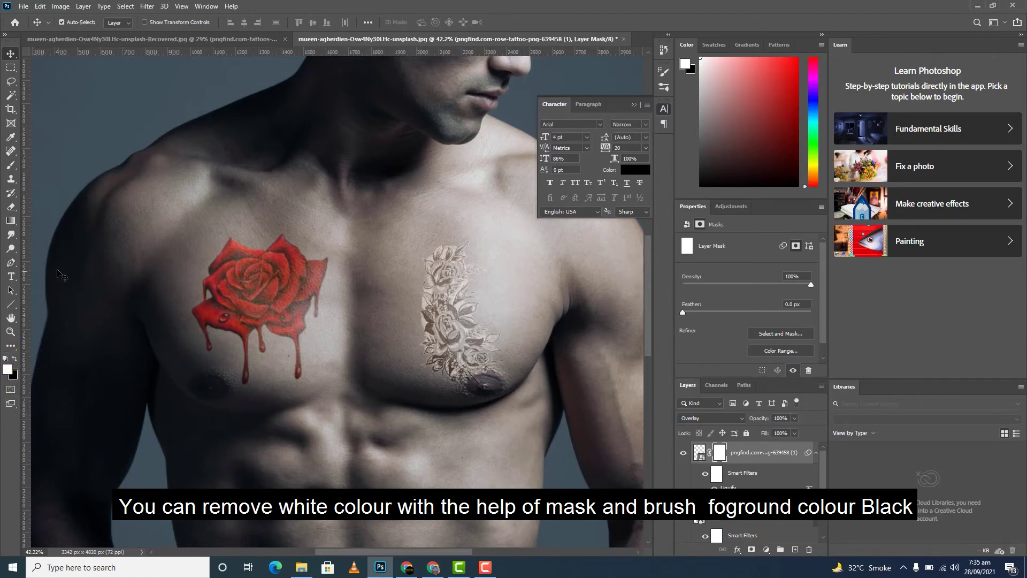
Step: Select the Brush with black as the foreground colour and paint on the mask
key("b")
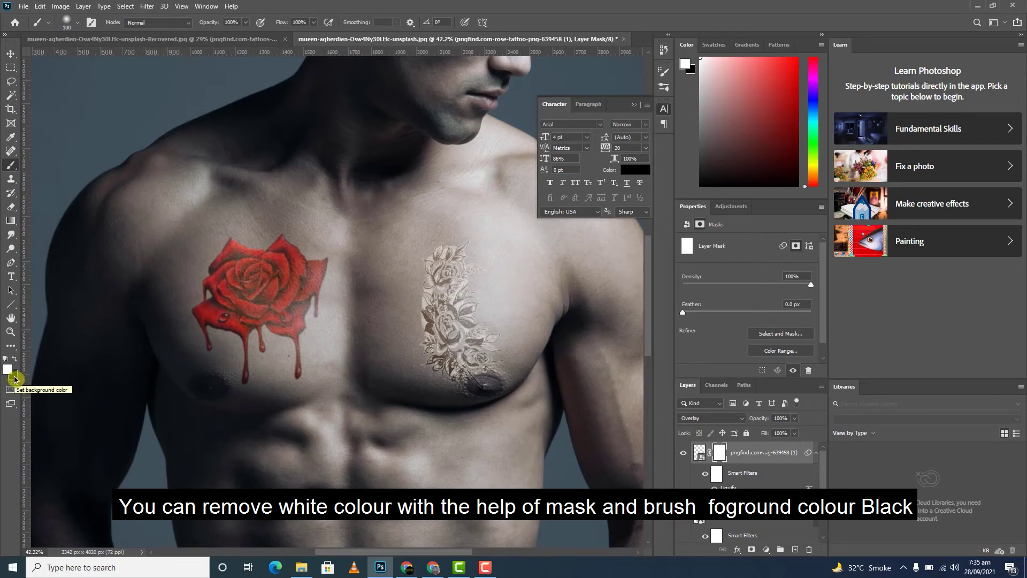
left_click(14, 379)
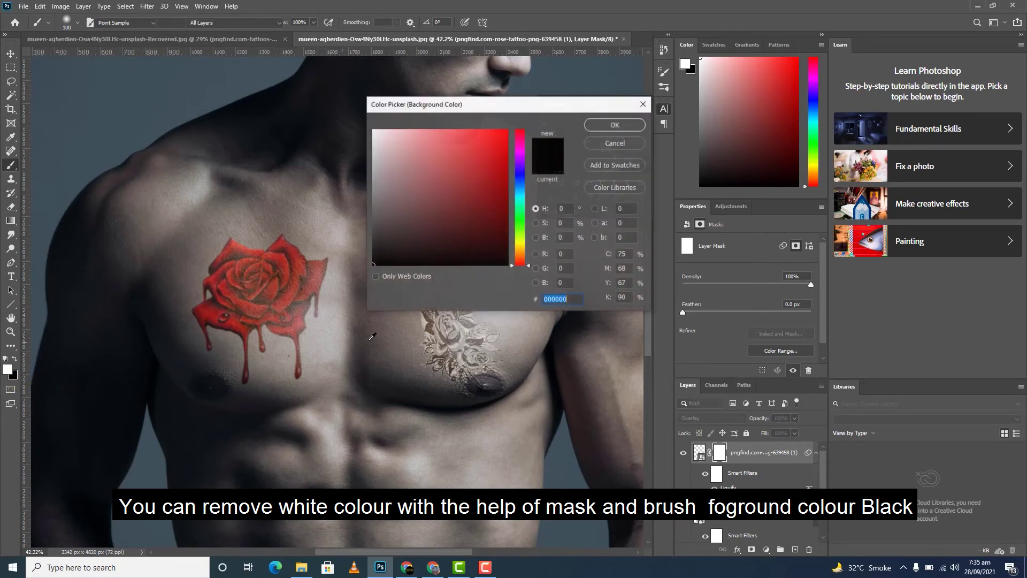
left_click(606, 132)
key("x")
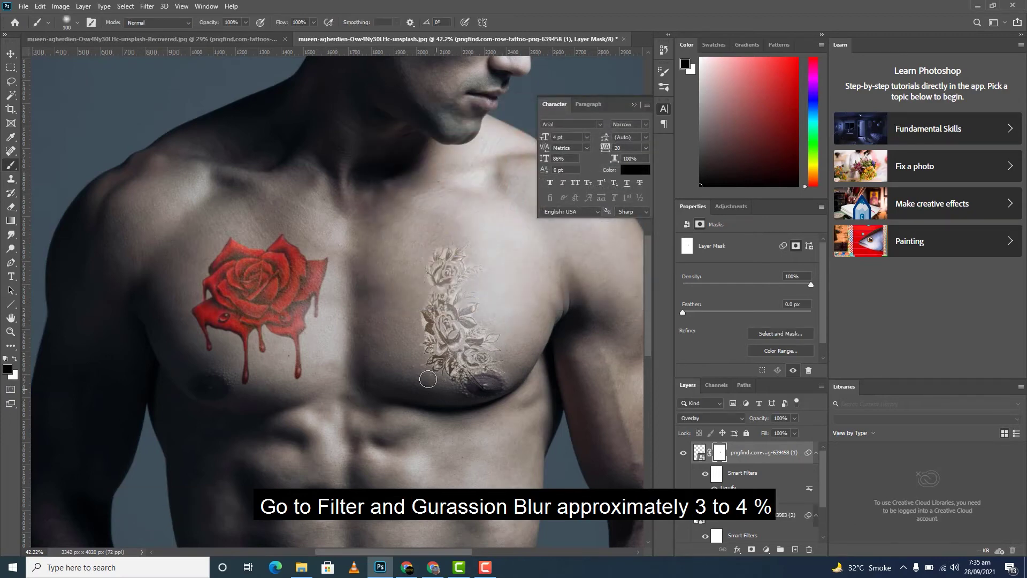
left_click(417, 322)
Step: Apply a 1.9-pixel Gaussian Blur to the floral chest tattoo
left_click(148, 5)
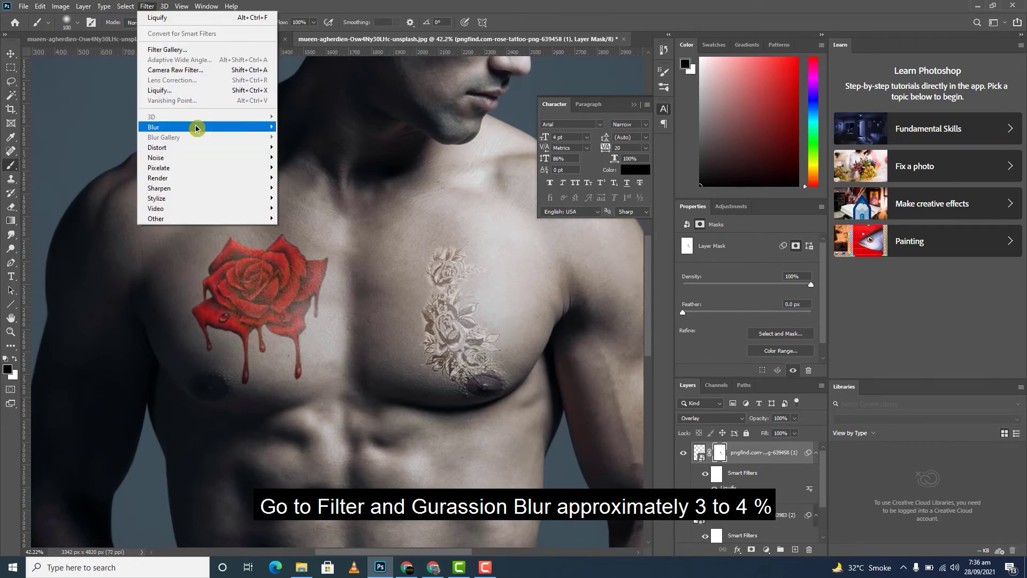
mouse_move(153, 127)
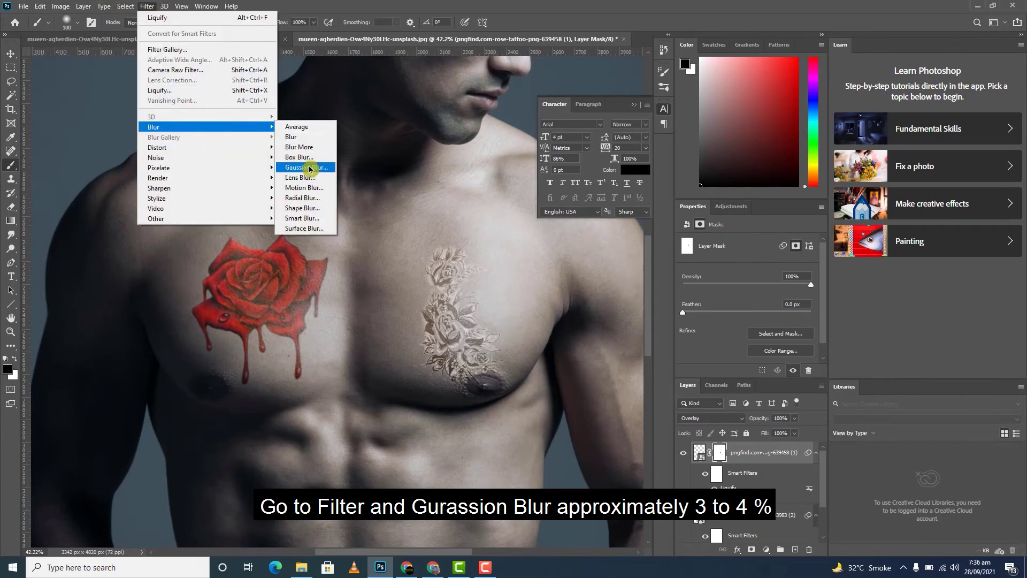
left_click(309, 168)
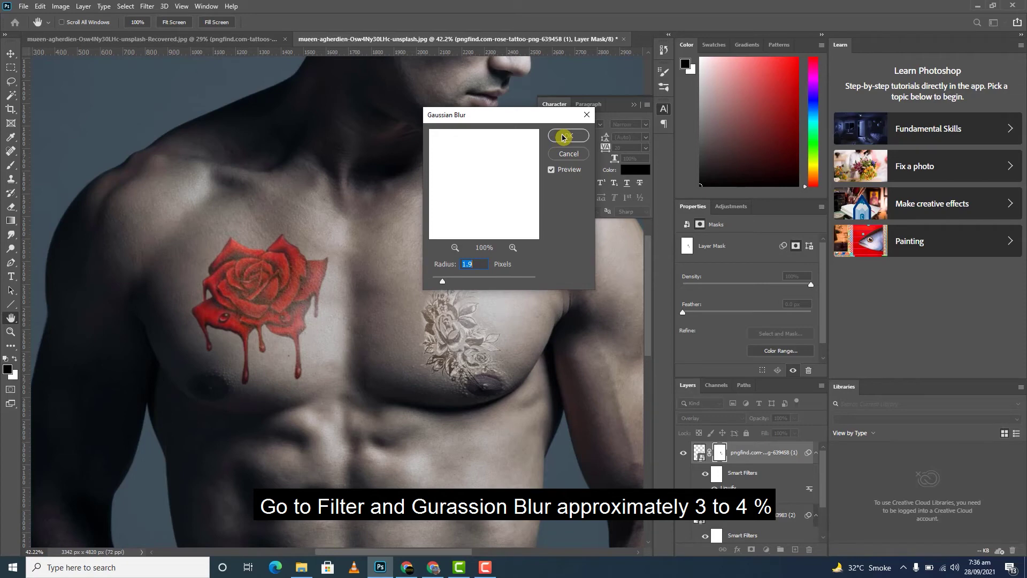
left_click(563, 138)
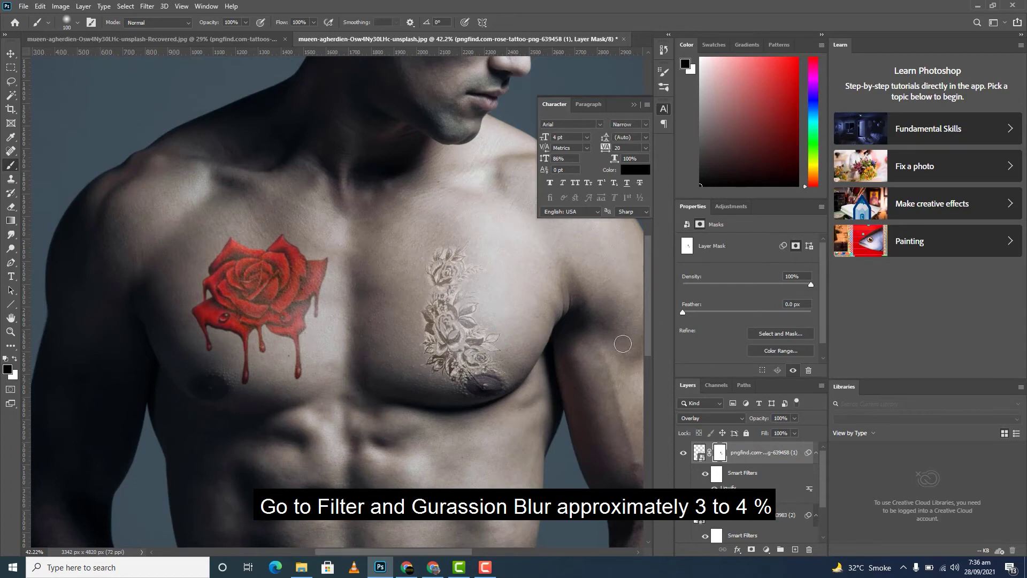
scroll(506, 379, "down", 3)
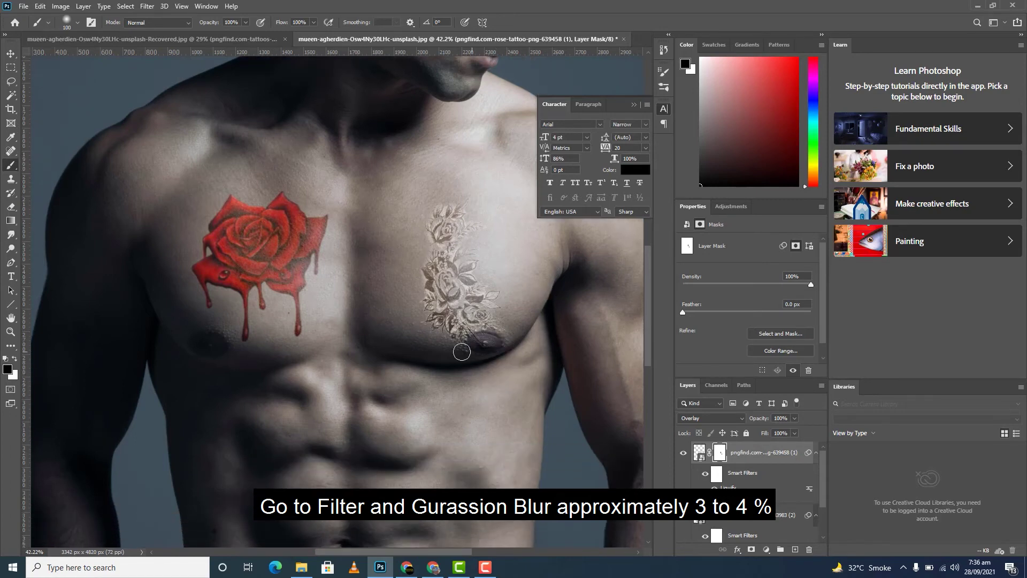
Step: Scale the floral tattoo to about 126% and move it up and left
key("ctrl+t")
scroll(459, 348, "up", 3)
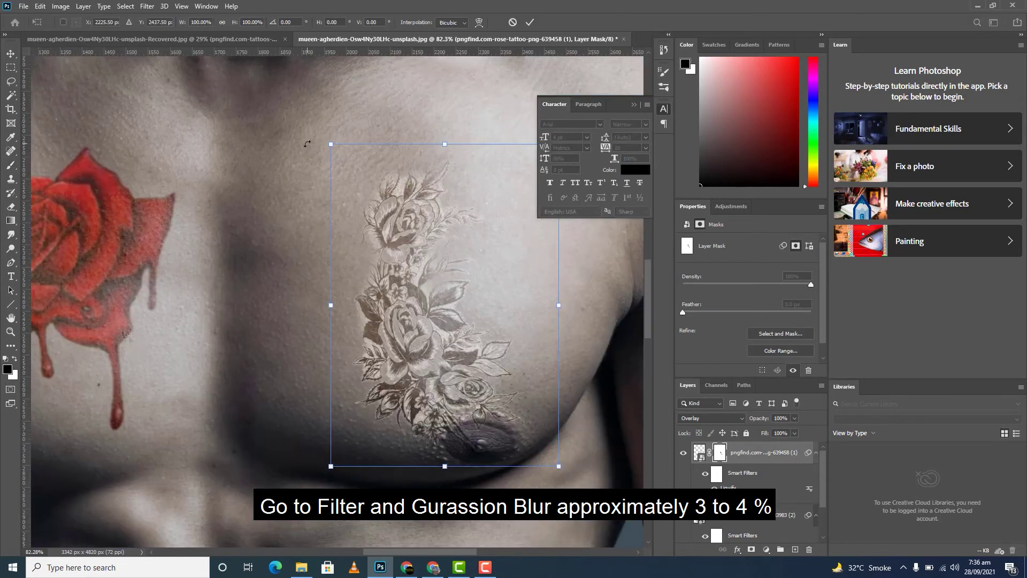
left_click_drag(331, 144, 301, 102)
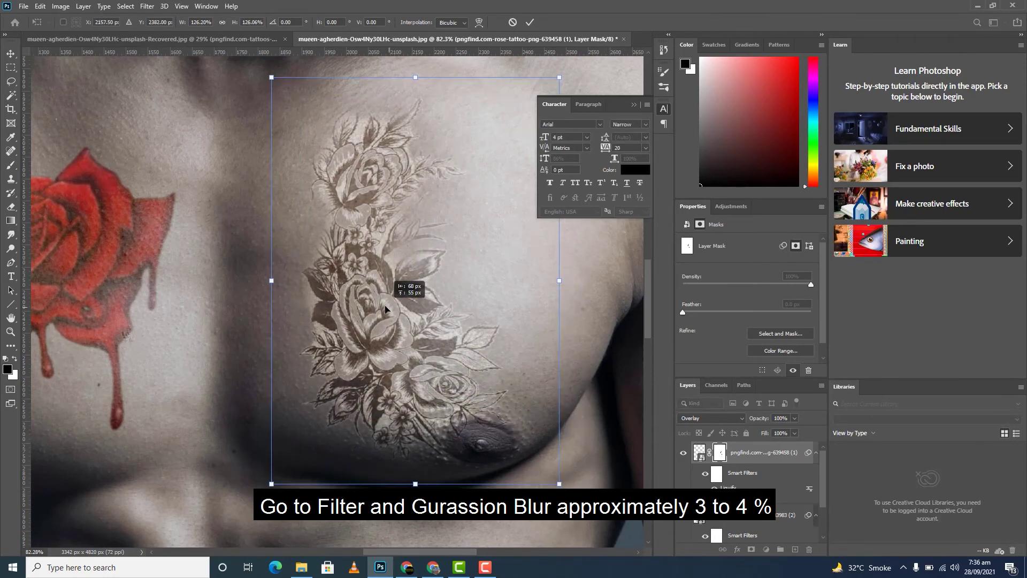
left_click_drag(391, 311, 361, 293)
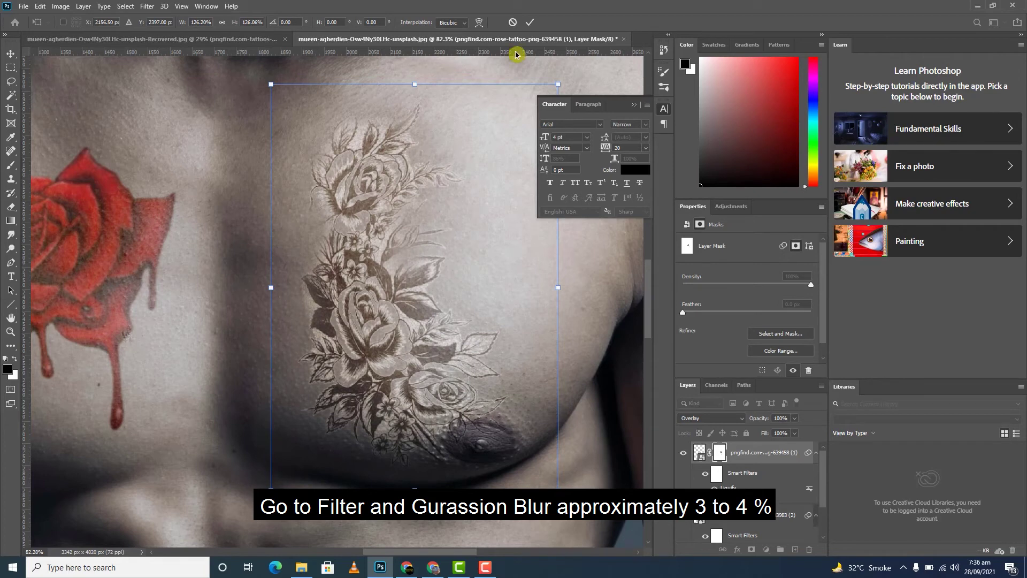
left_click(530, 22)
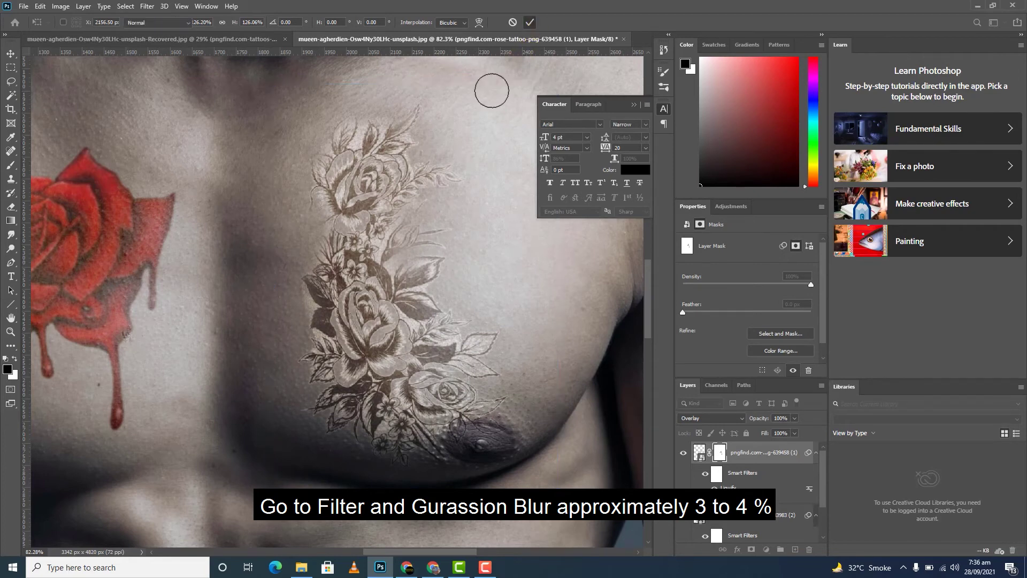
Step: Drag the anchor tattoo PNG from Downloads onto the photo's chest
key("ctrl+0")
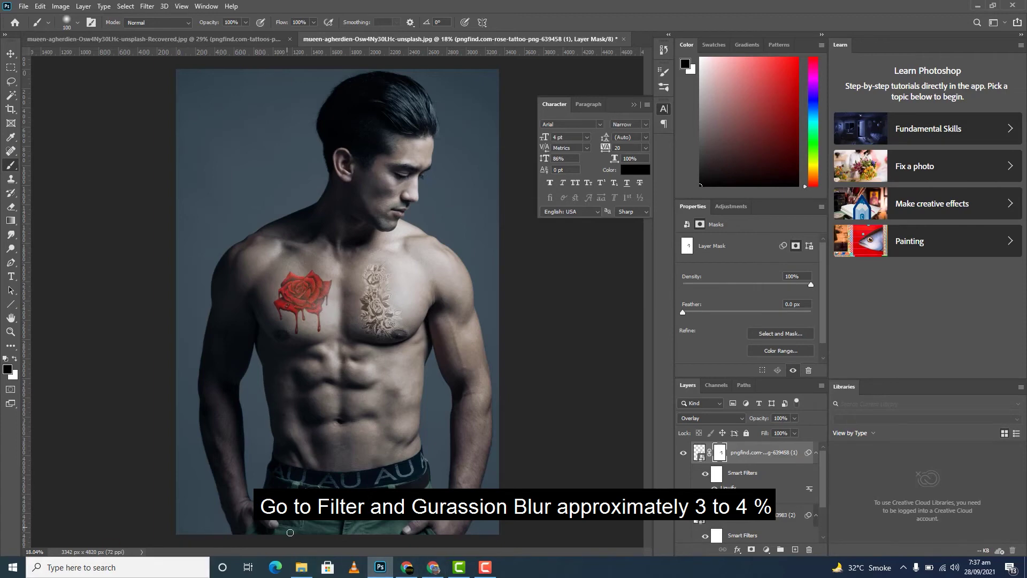
left_click(302, 567)
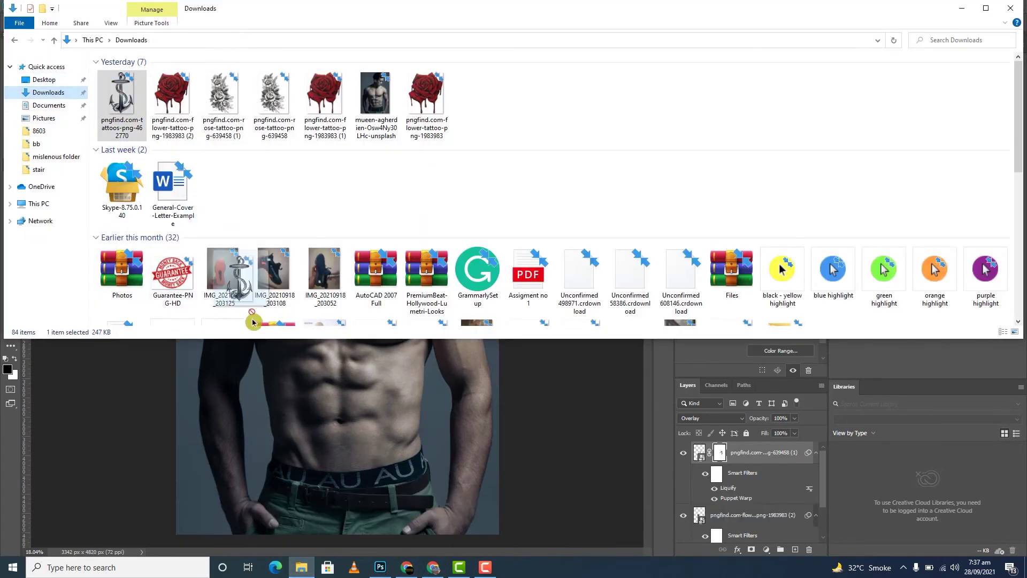
left_click_drag(109, 90, 364, 425)
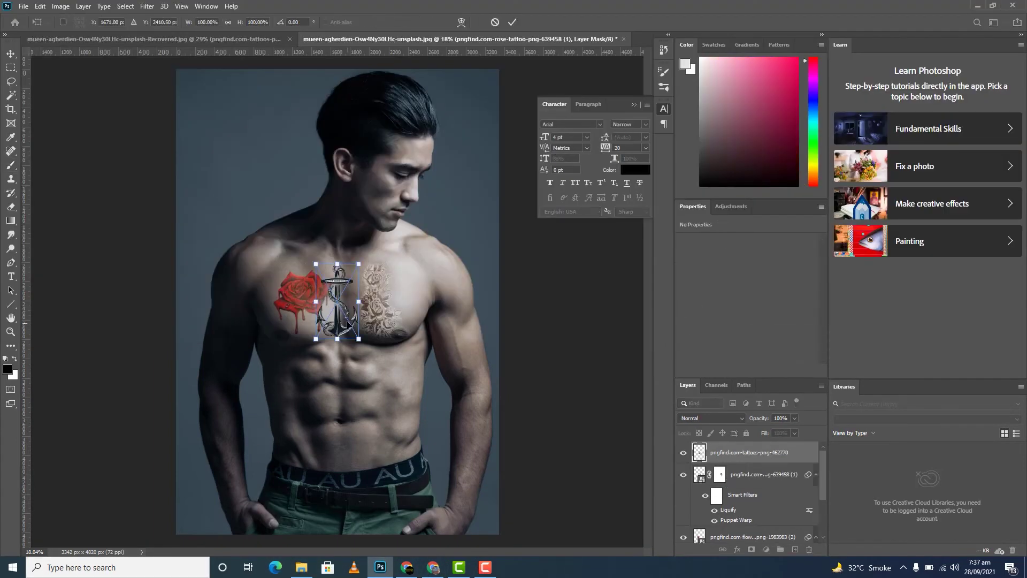
Step: Move the anchor tattoo onto the right shoulder, tilt it, and shrink it slightly
mouse_move(328, 302)
left_mouse_down()
mouse_move(443, 282)
mouse_move(436, 277)
left_mouse_up()
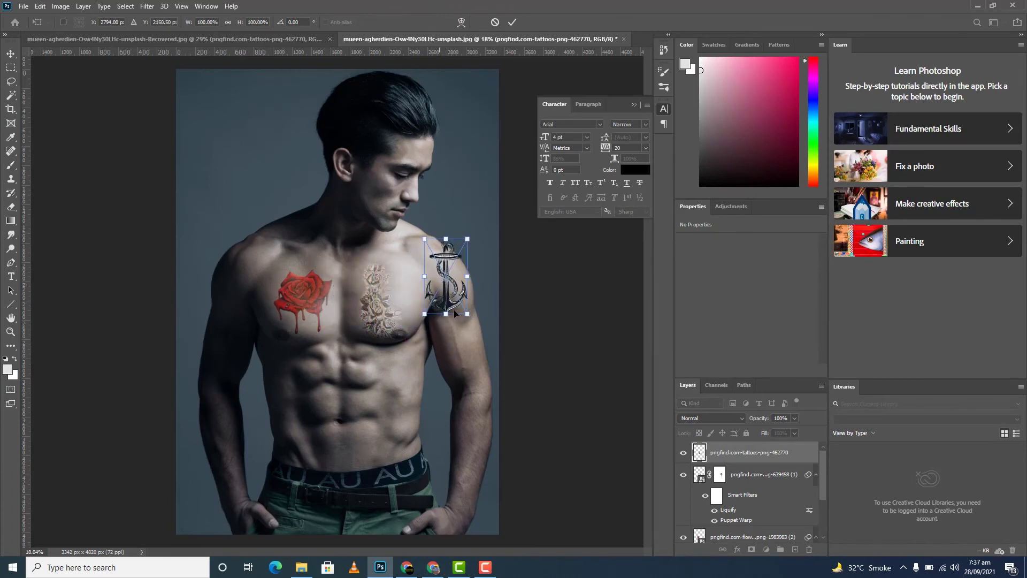
mouse_move(474, 324)
left_mouse_down()
mouse_move(493, 305)
mouse_move(467, 296)
mouse_move(480, 298)
left_mouse_up()
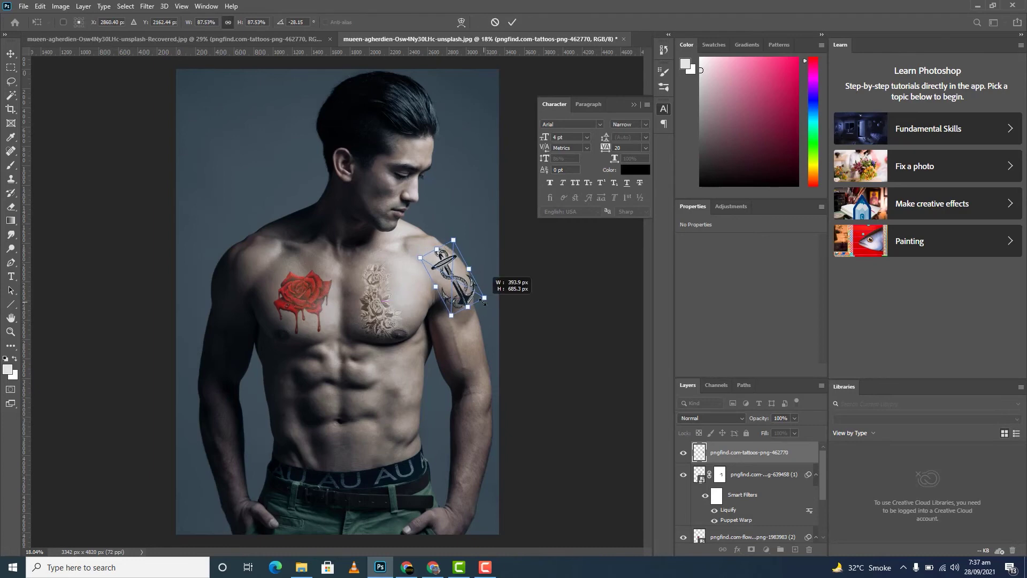
left_click_drag(461, 265, 458, 266)
left_click_drag(483, 300, 457, 288)
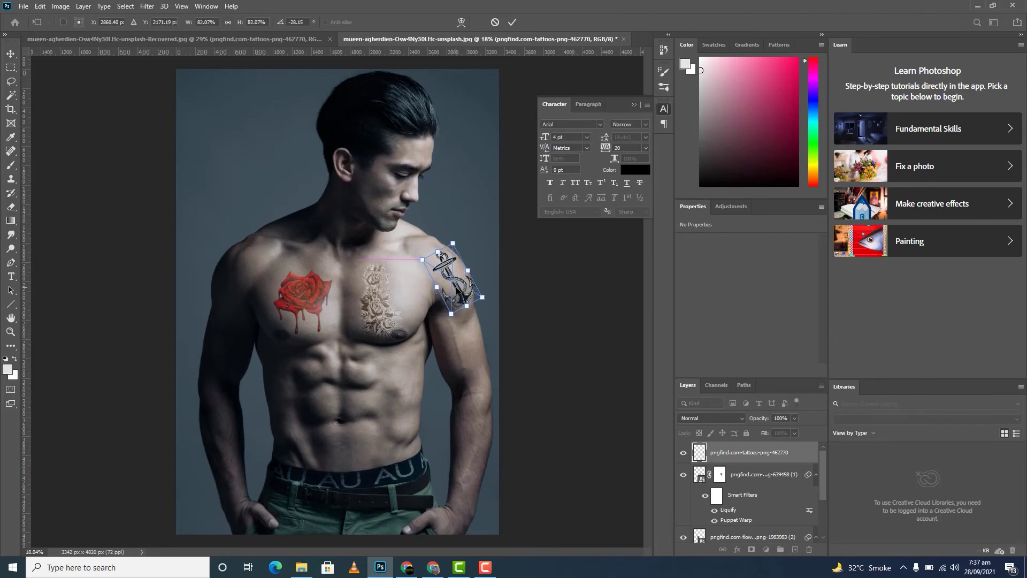
Step: Skew the anchor, pulling its lower corner inward and slanting its top along the shoulder
right_click(451, 284)
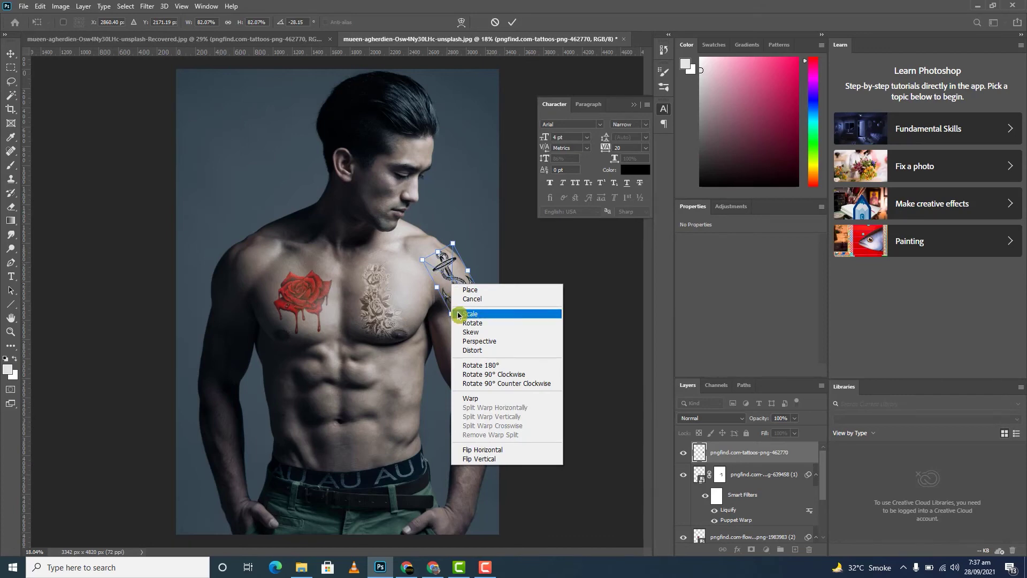
left_click(478, 342)
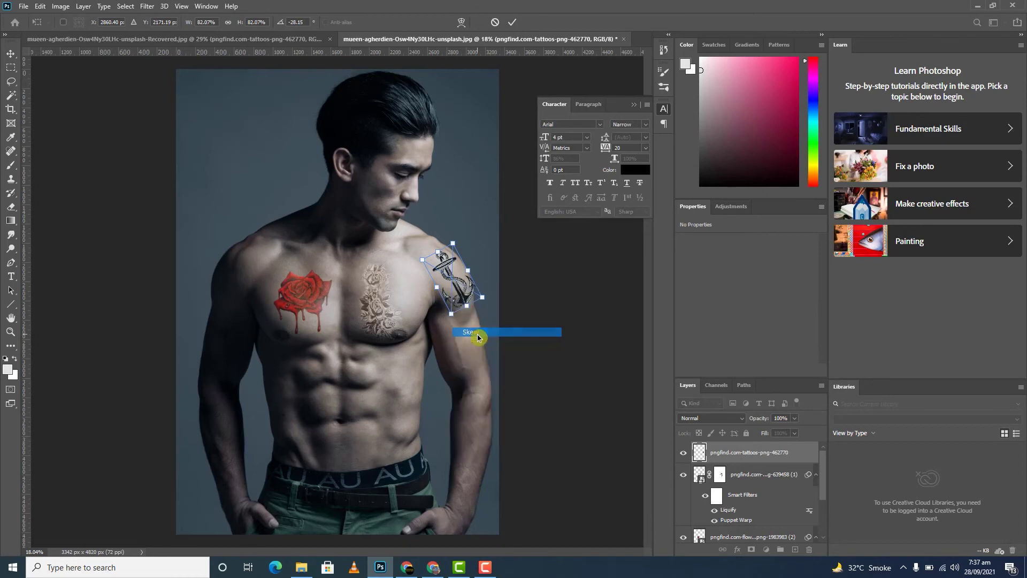
left_click_drag(485, 302, 481, 301)
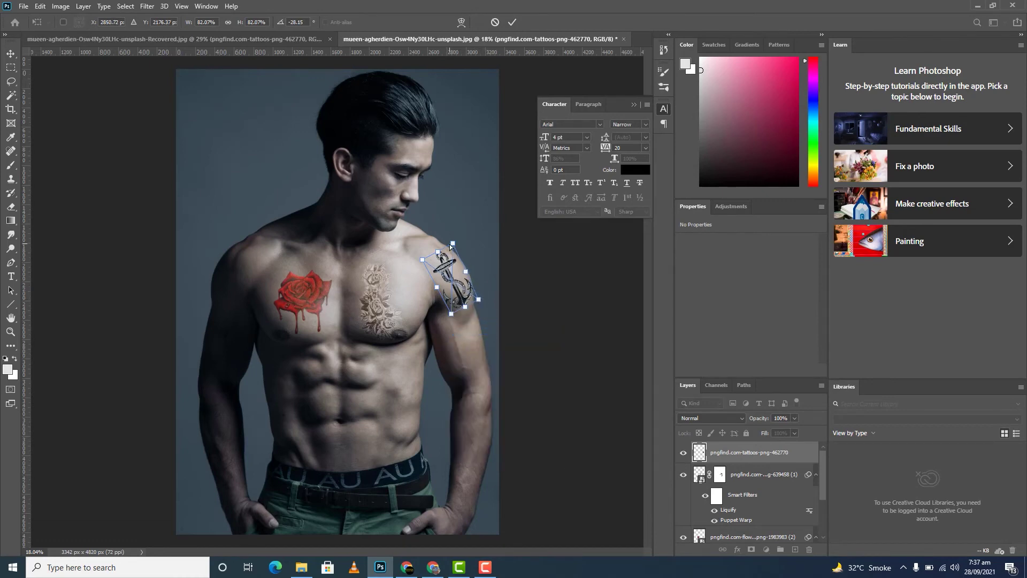
left_click_drag(452, 245, 445, 269)
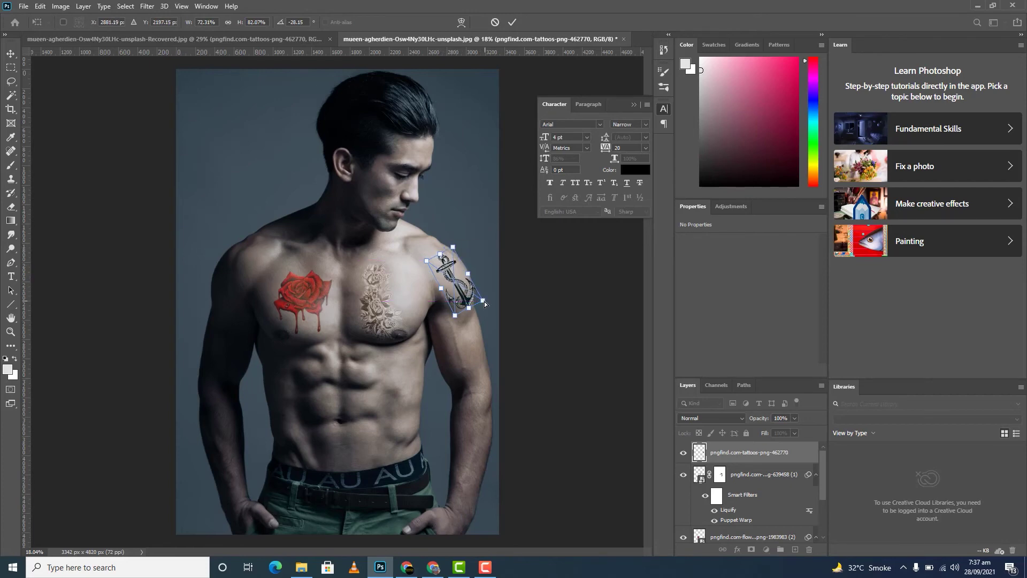
left_click_drag(483, 302, 481, 303)
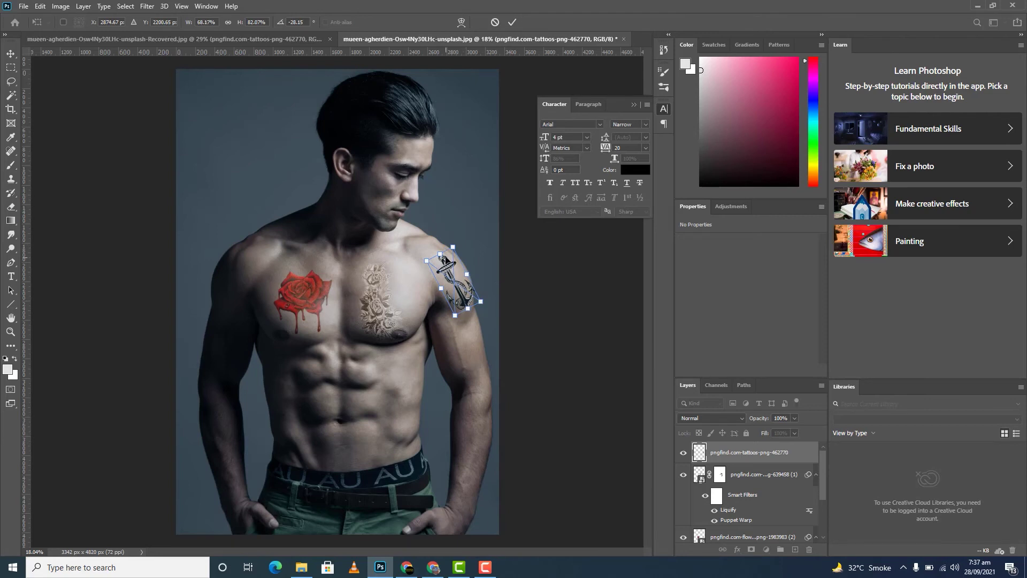
left_click_drag(442, 258, 455, 278)
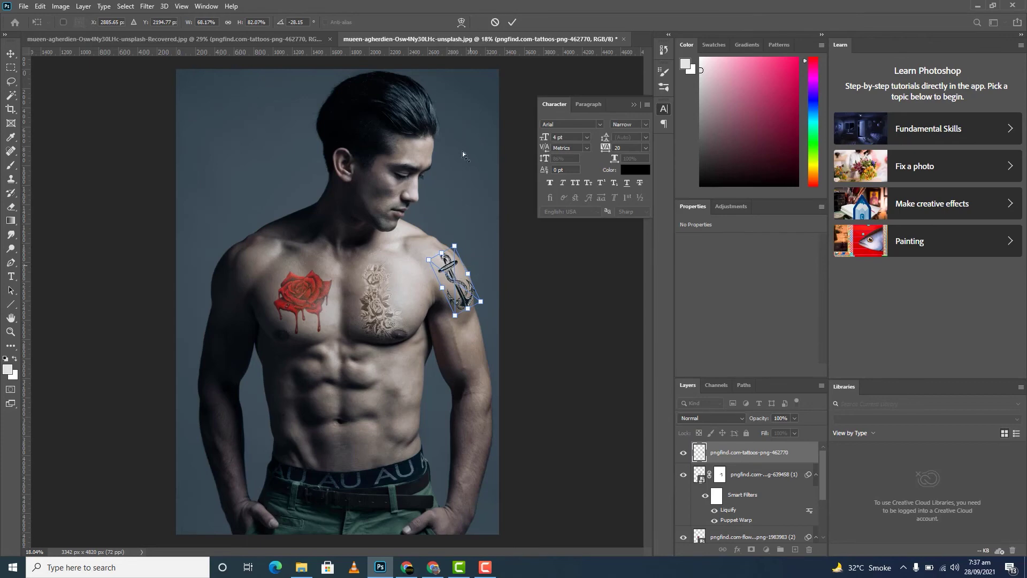
Step: Skew the anchor again to slant and narrow it further
right_click(472, 296)
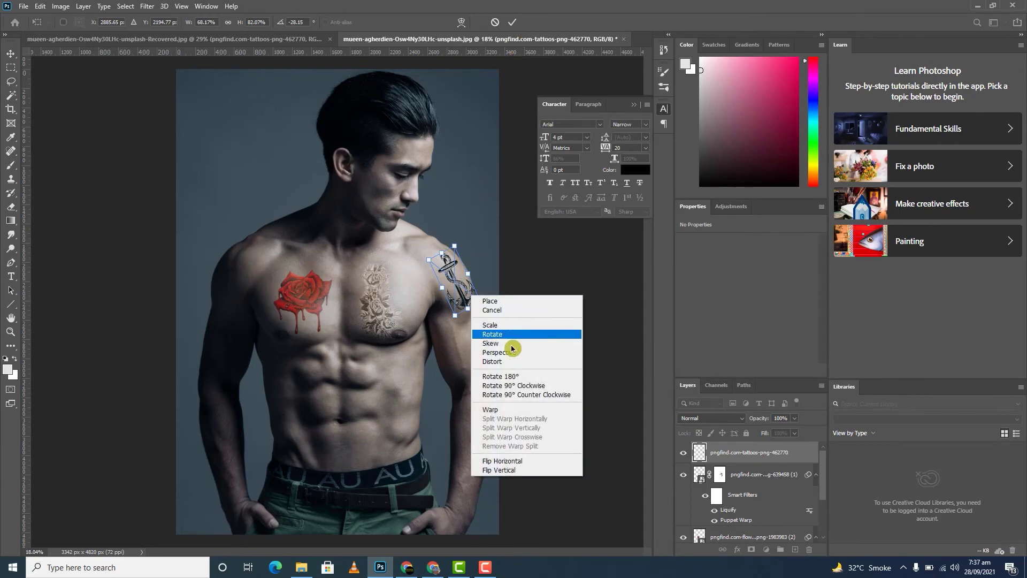
left_click(509, 352)
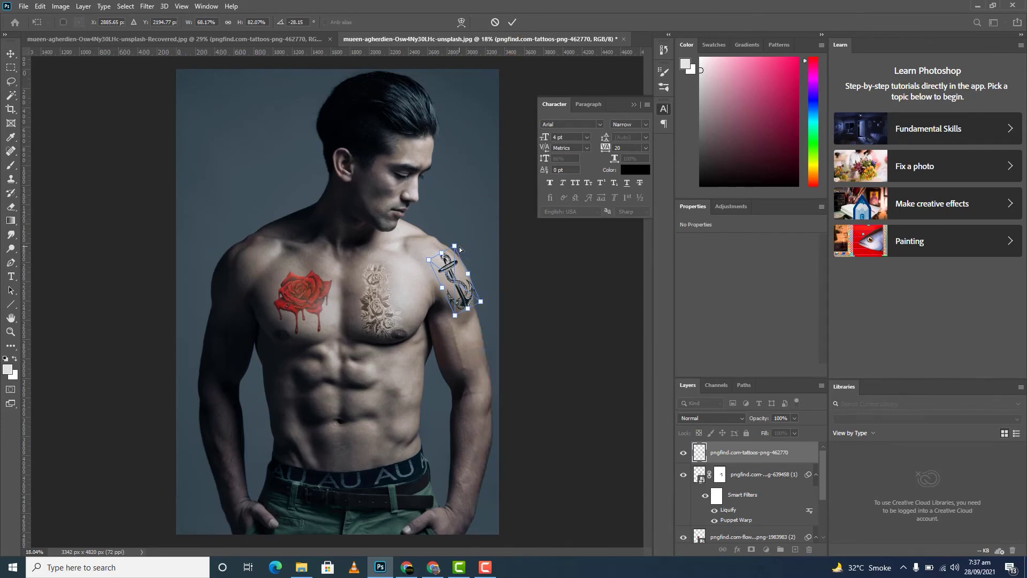
left_click_drag(454, 248, 450, 255)
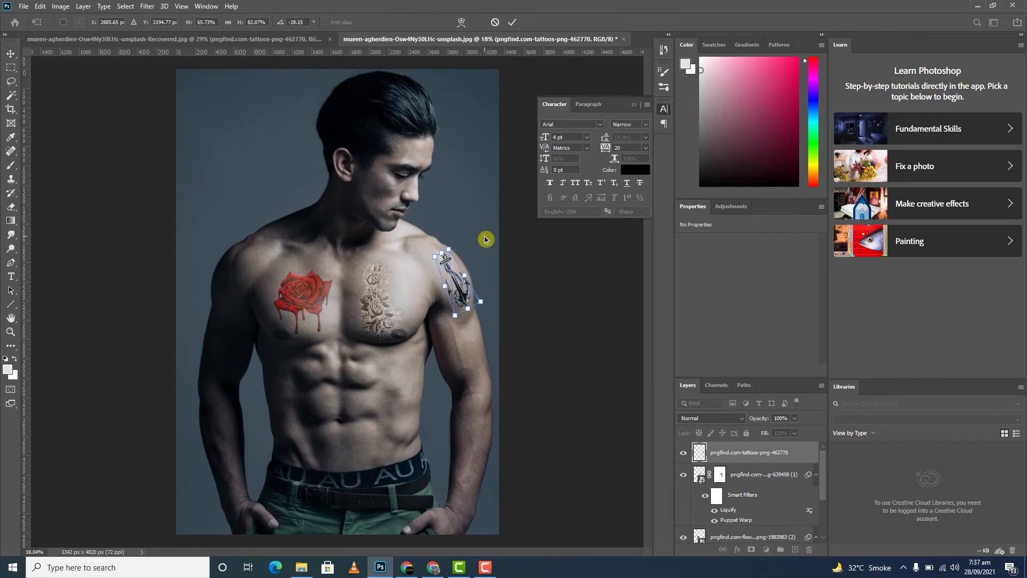
left_click_drag(482, 303, 480, 294)
Step: Commit the anchor's transform and set its layer blend mode to Overlay
left_click(512, 24)
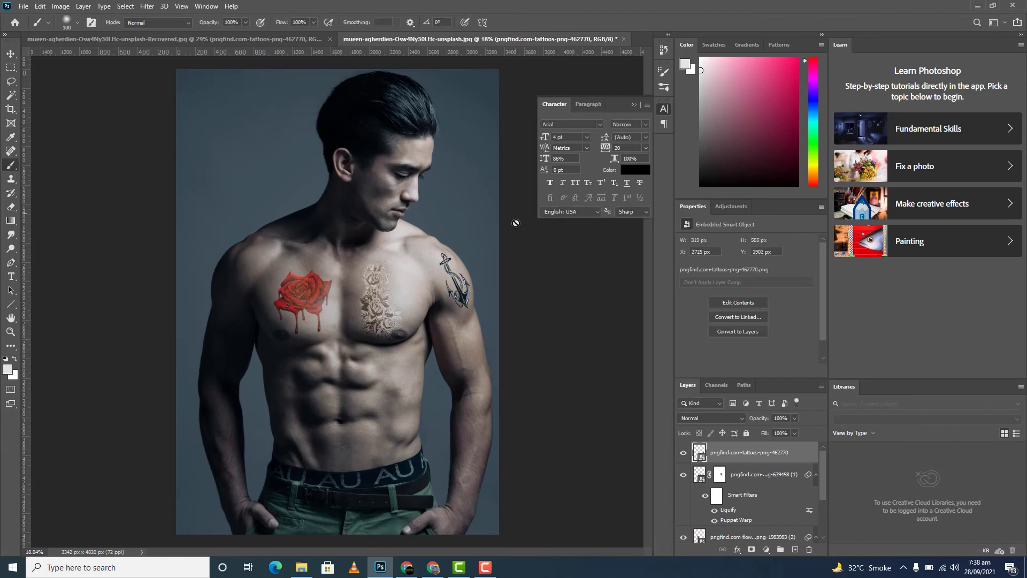
left_click(693, 418)
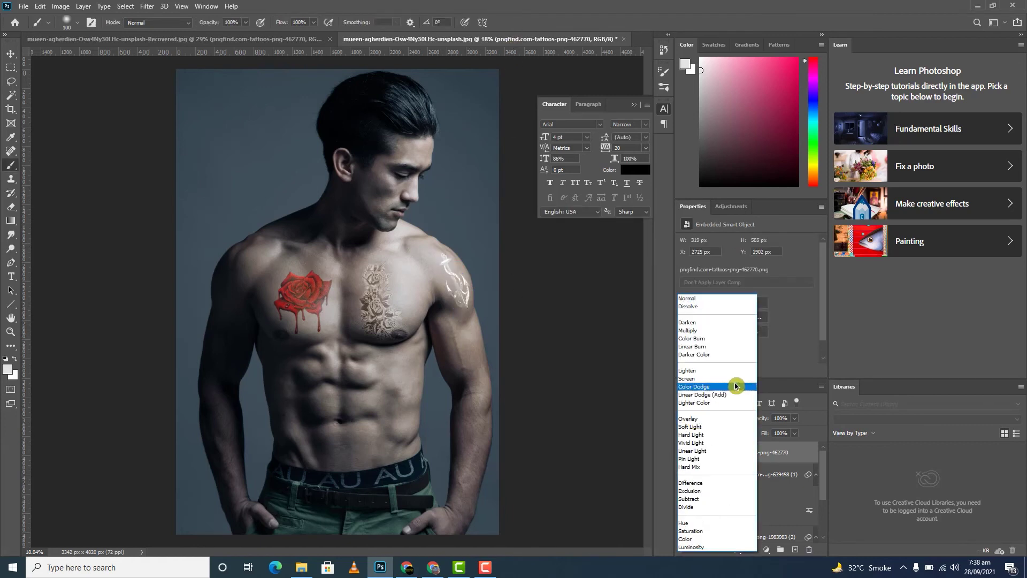
left_click(721, 419)
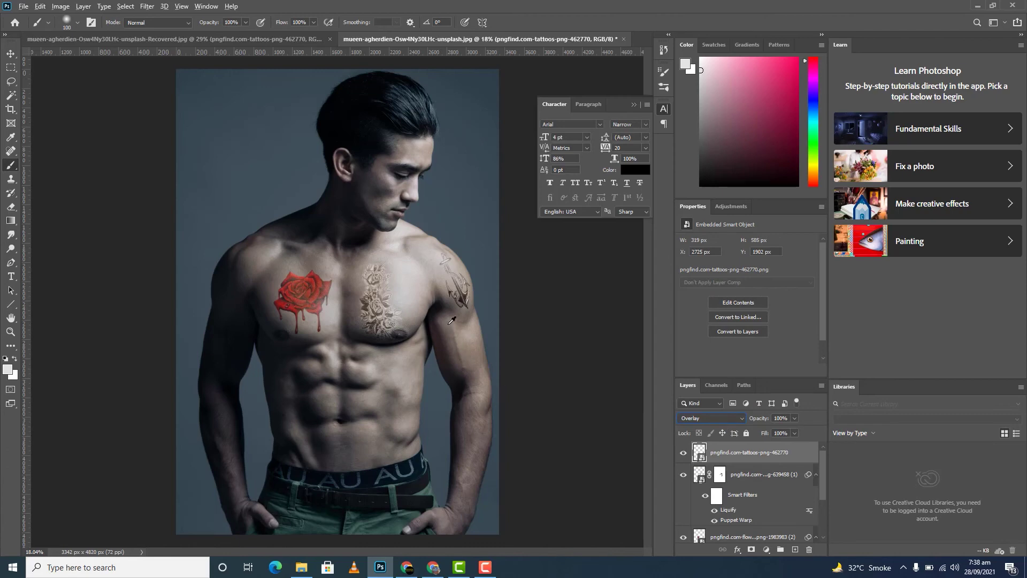
Step: Switch to the Move tool and zoom in on the shoulder tattoo
key("v")
scroll(460, 292, "up", 3)
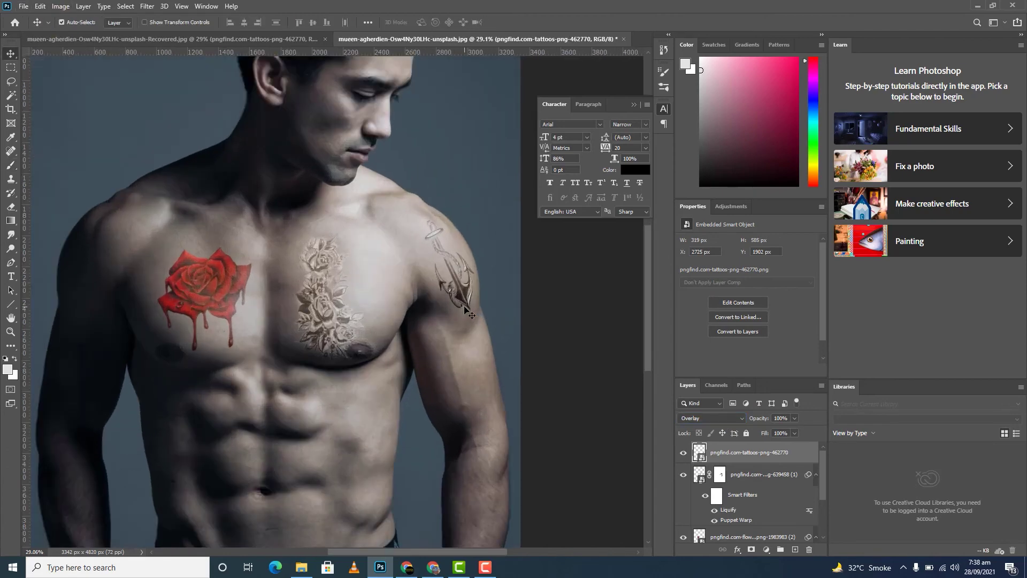
scroll(463, 300, "up", 3)
scroll(469, 313, "up", 3)
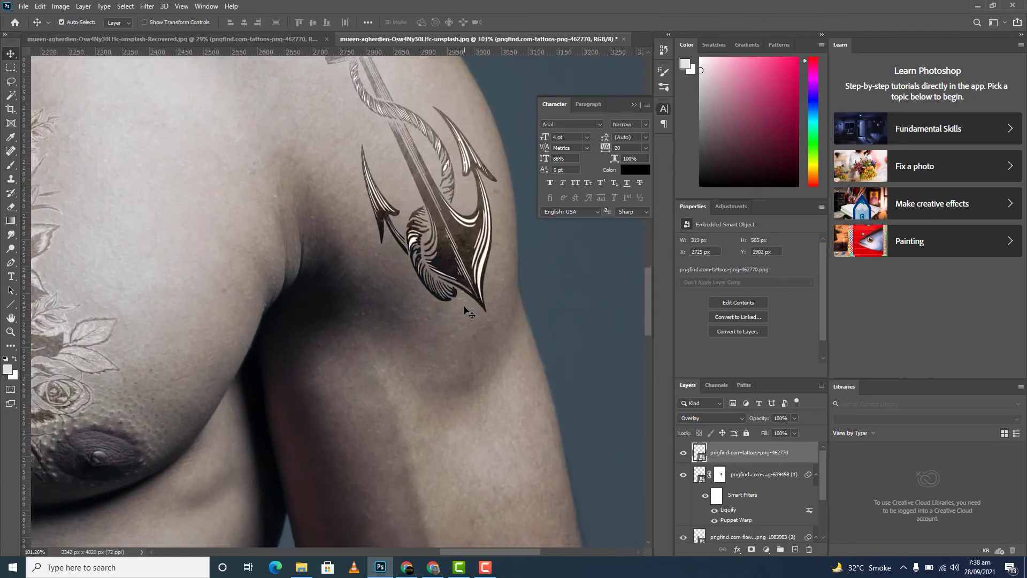
scroll(465, 310, "up", 3)
scroll(465, 310, "up", 1)
scroll(465, 311, "up", 5)
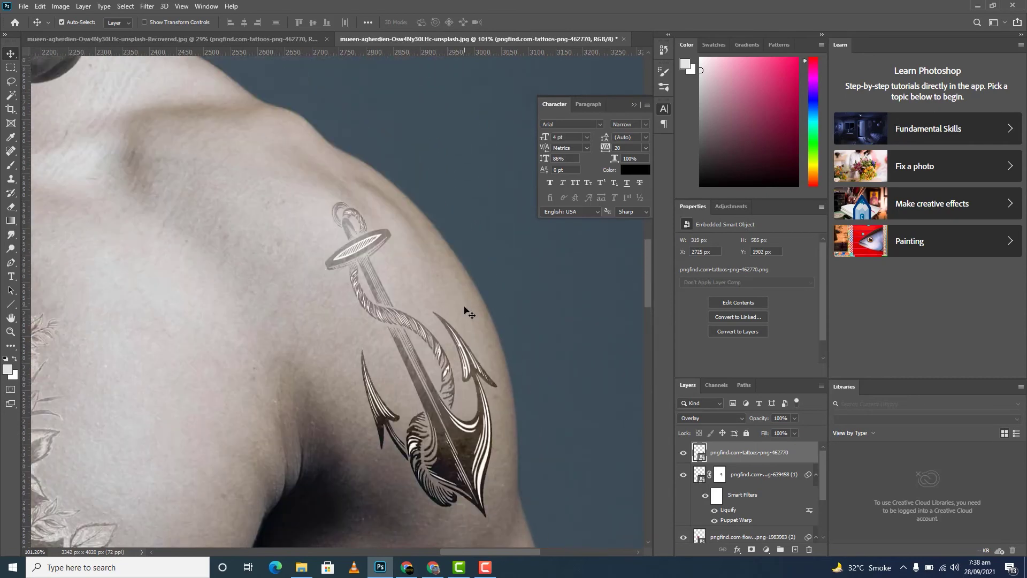
left_click(147, 6)
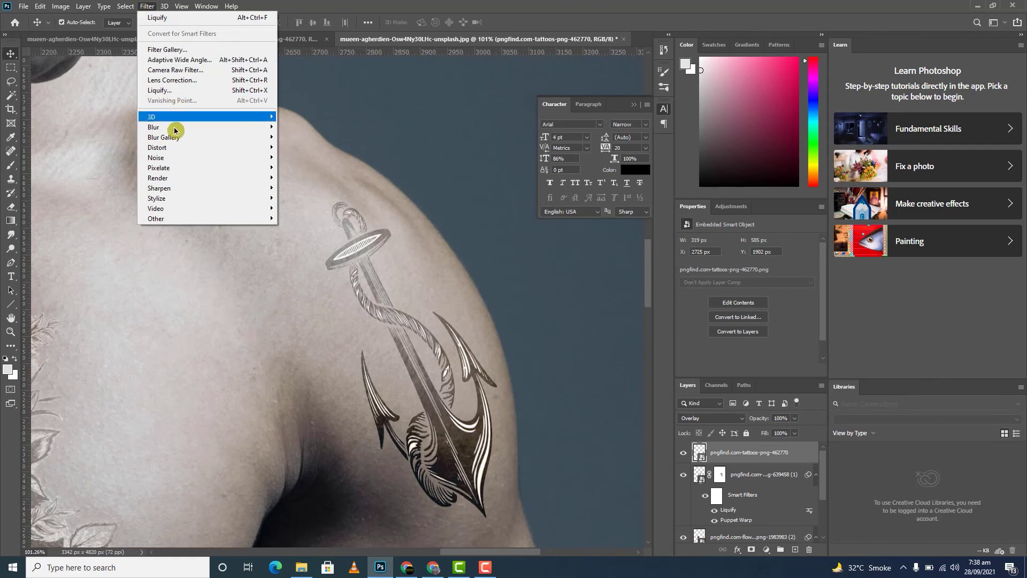
Step: Use Liquify to push the anchor tattoo's lower tip down and right around the shoulder
left_click(190, 92)
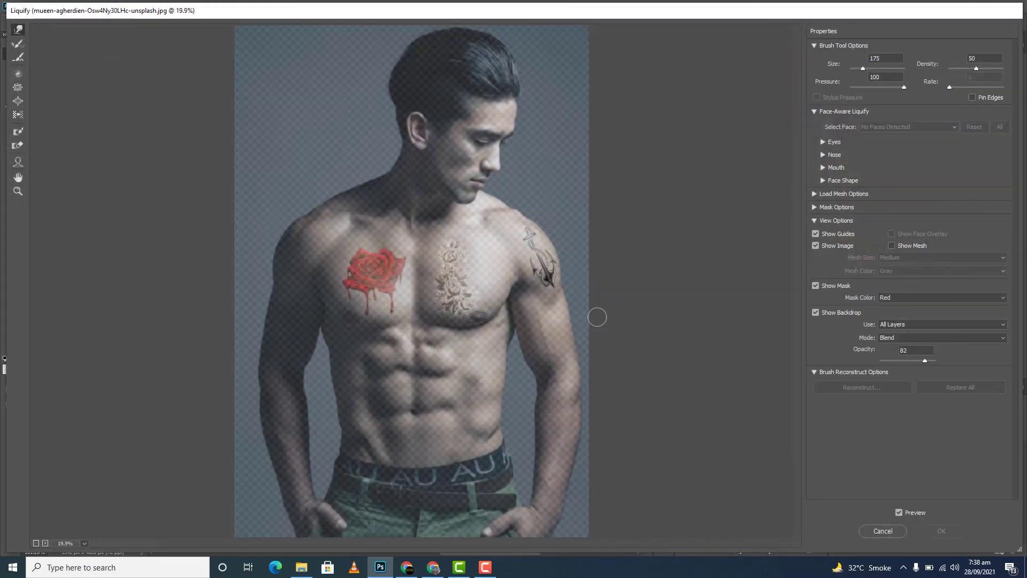
key("ctrl+plus")
key("ctrl+plus")
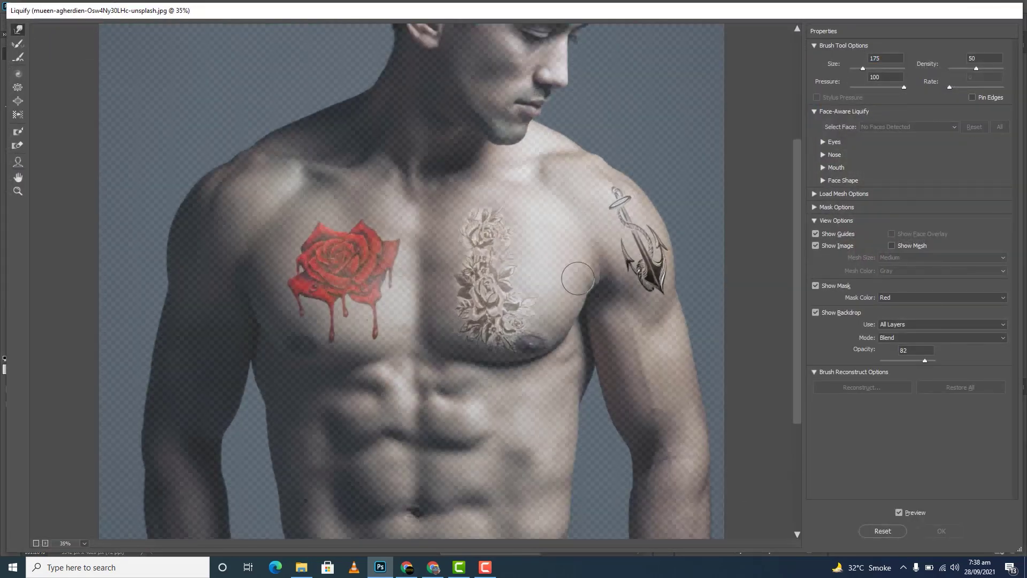
scroll(624, 276, "up", 1)
scroll(623, 277, "up", 1)
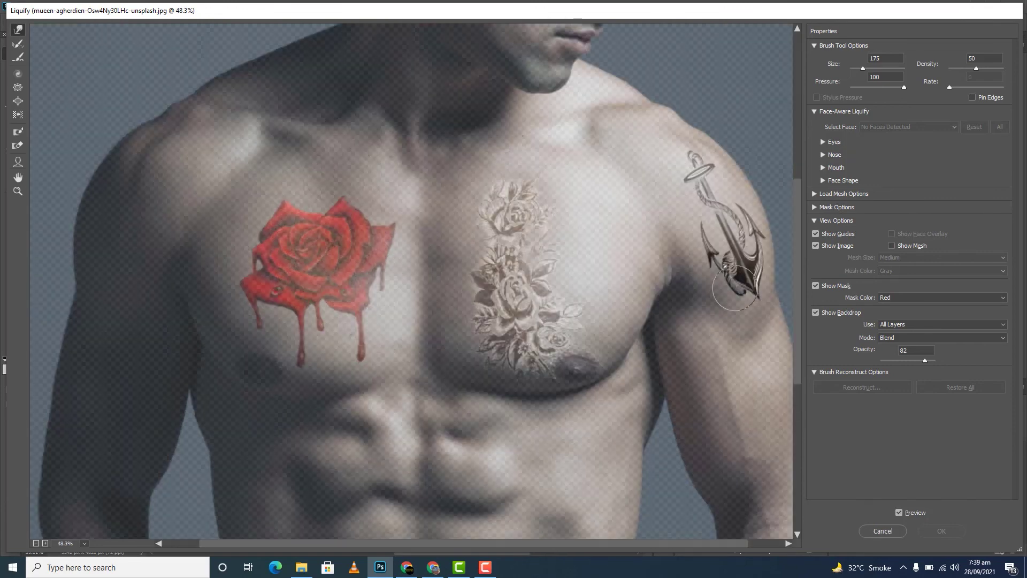
left_click_drag(736, 289, 763, 308)
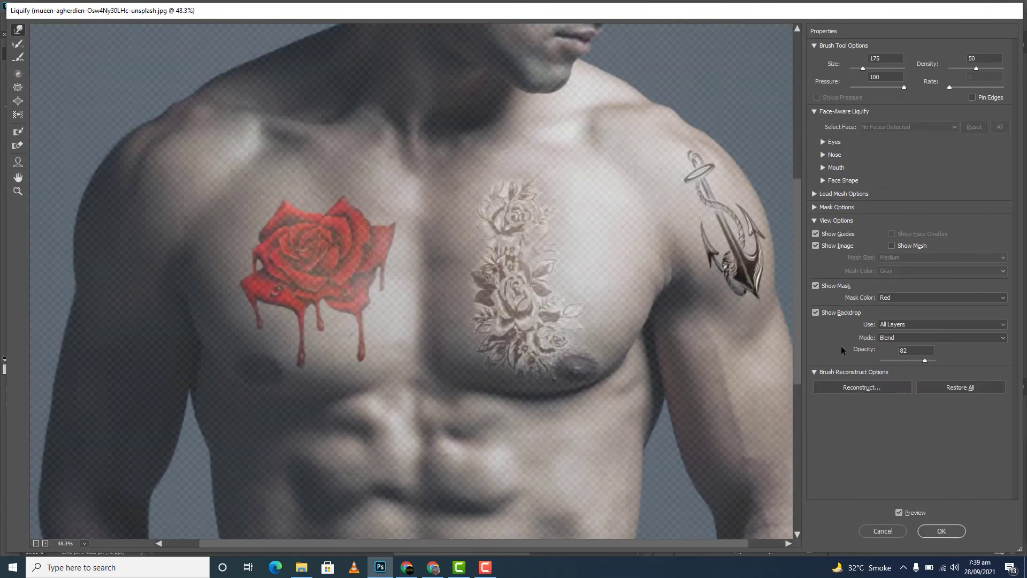
left_click(941, 531)
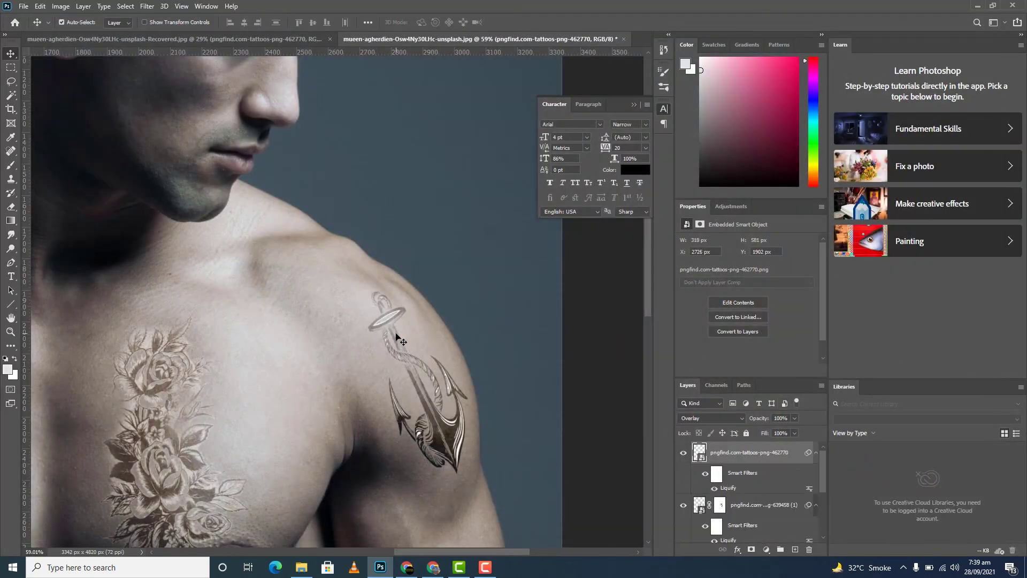
scroll(398, 338, "down", 3)
scroll(401, 345, "down", 1)
scroll(404, 350, "down", 1)
scroll(406, 354, "down", 1)
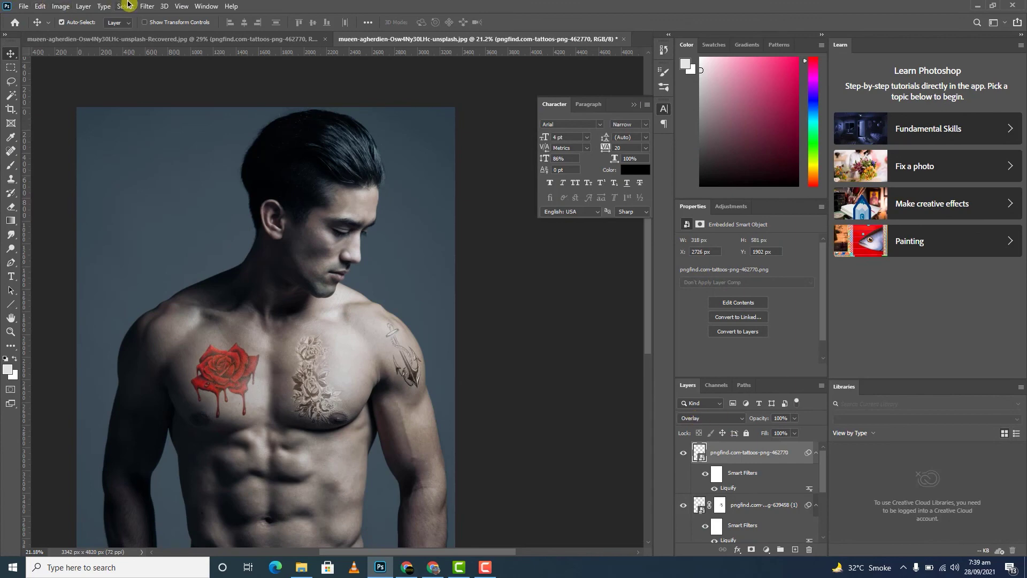
Step: Apply a Gaussian Blur with a 3.4-pixel radius to the anchor tattoo
left_click(147, 6)
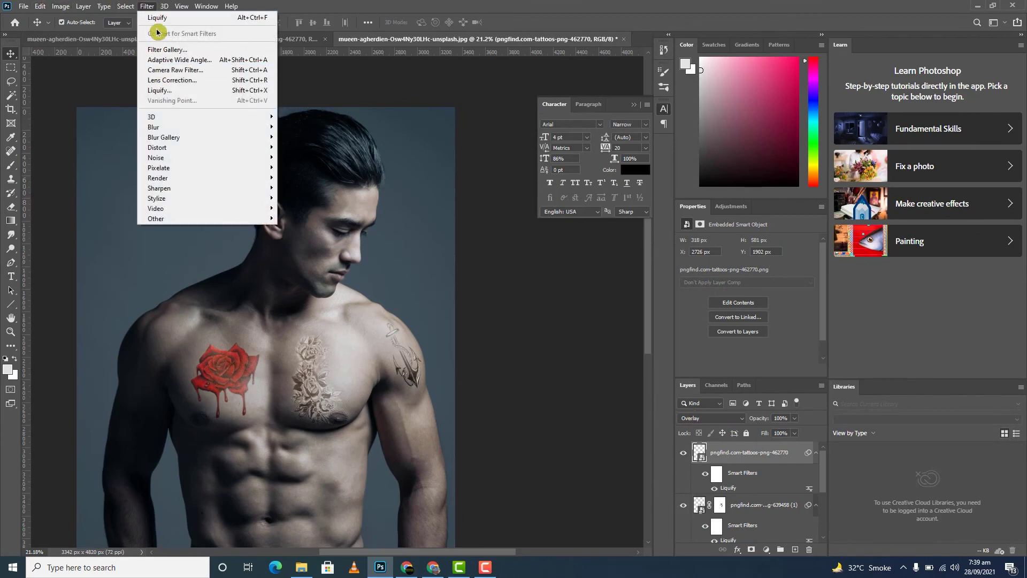
mouse_move(153, 127)
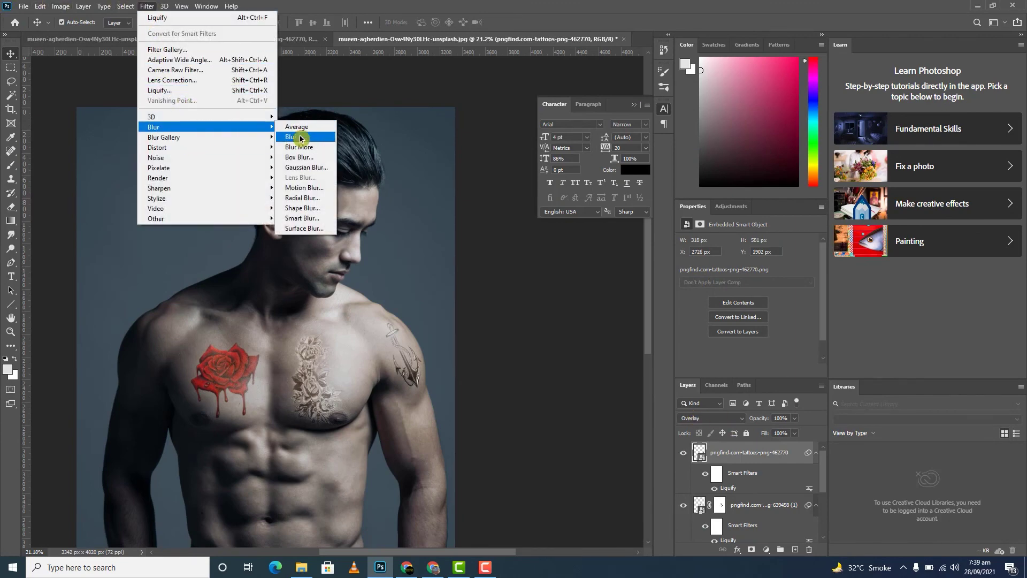
left_click(306, 167)
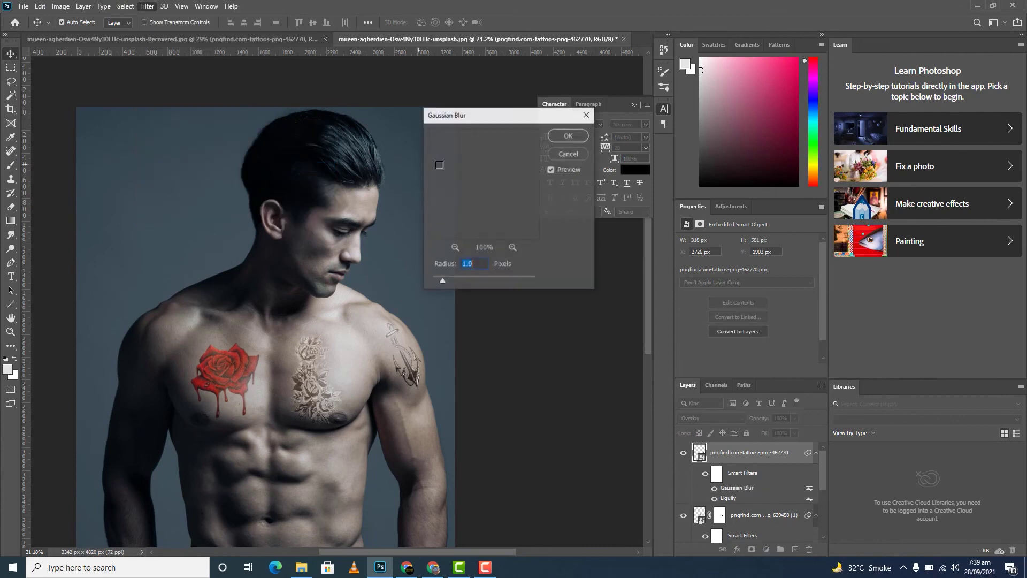
left_click_drag(442, 281, 484, 281)
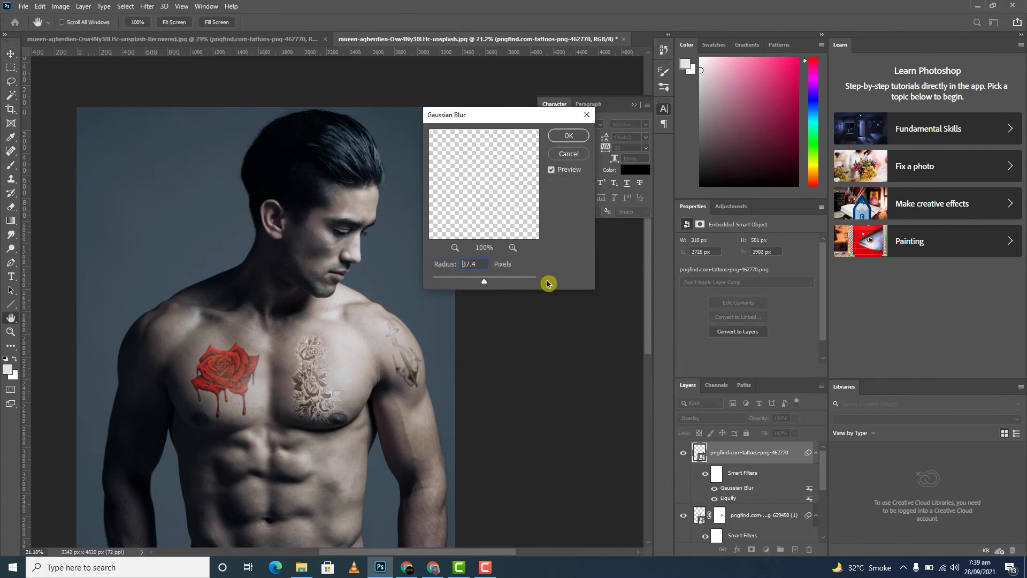
left_click_drag(548, 284, 564, 282)
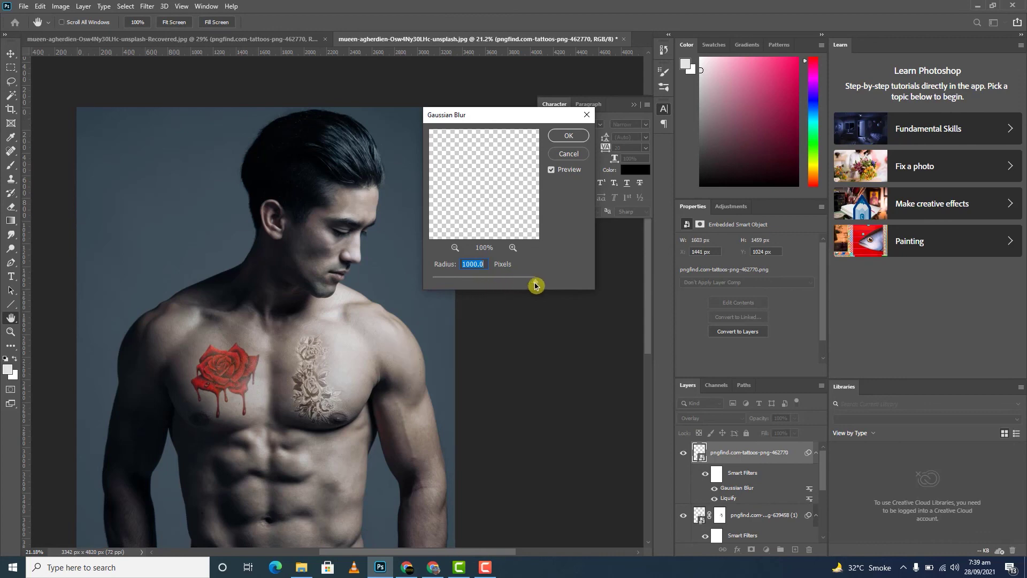
left_click_drag(535, 282, 451, 284)
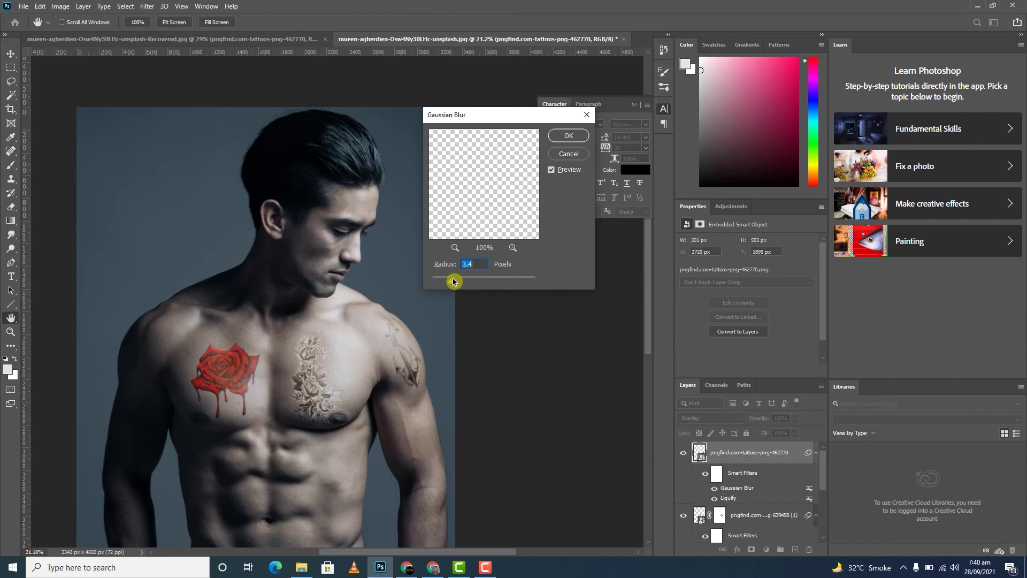
left_click(453, 282)
left_click(567, 137)
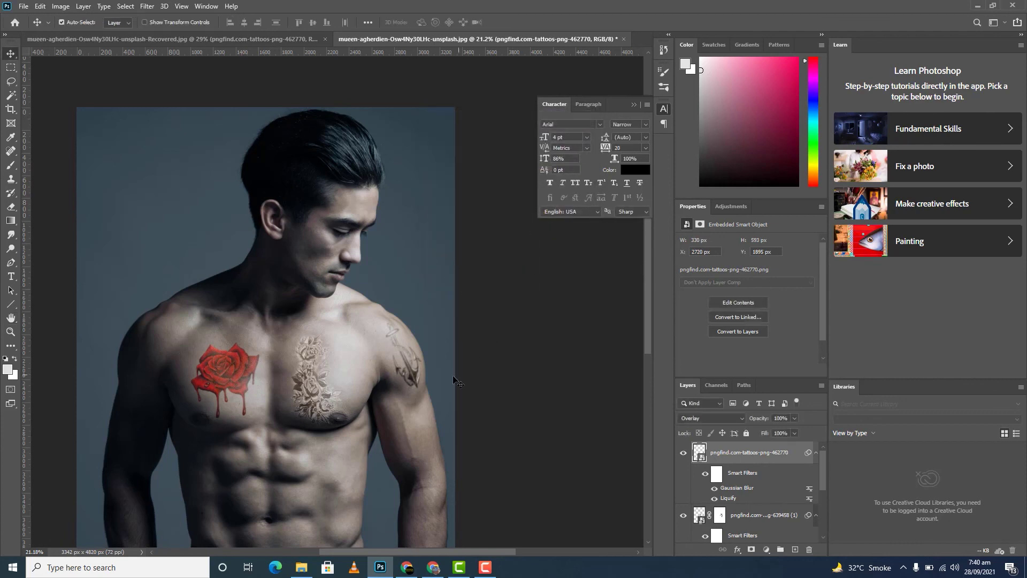
scroll(291, 304, "down", 3, "alt")
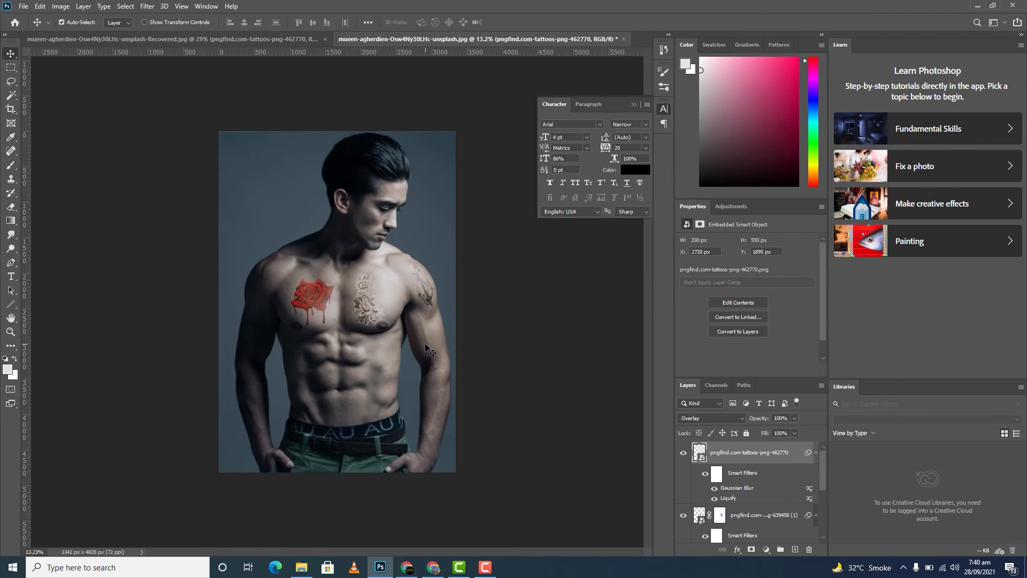